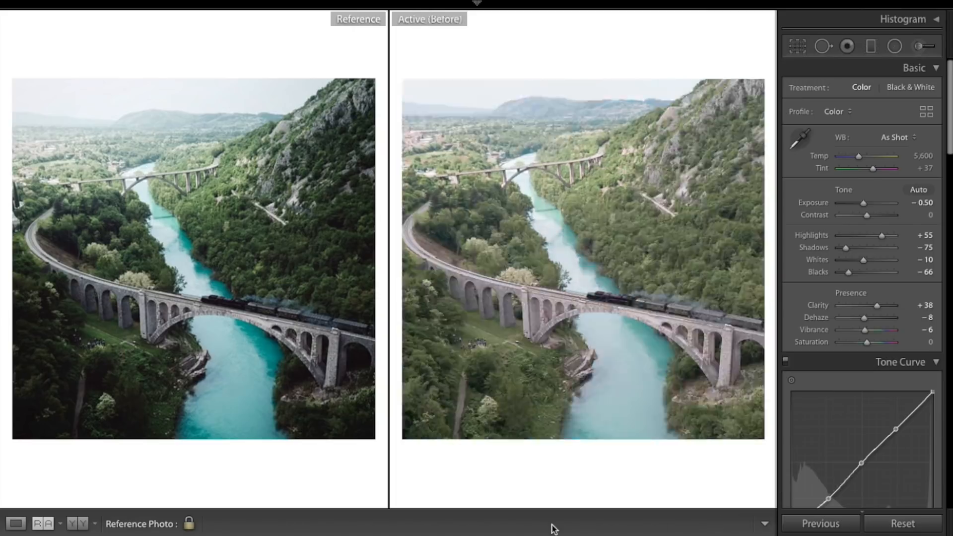
# - Toggle the before and after views of the edited photo against the reference image
pyautogui.press('\\')
pyautogui.press('\\')
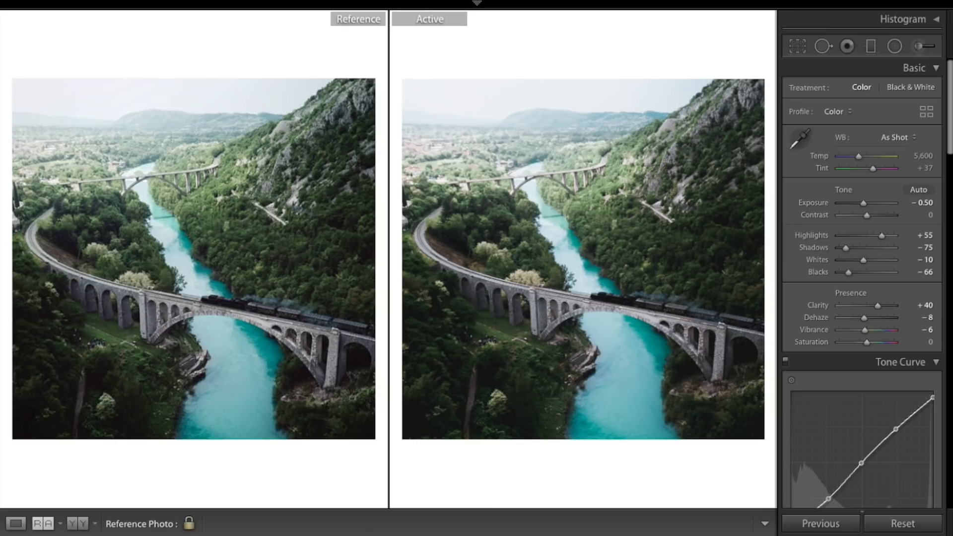
pyautogui.press('\\')
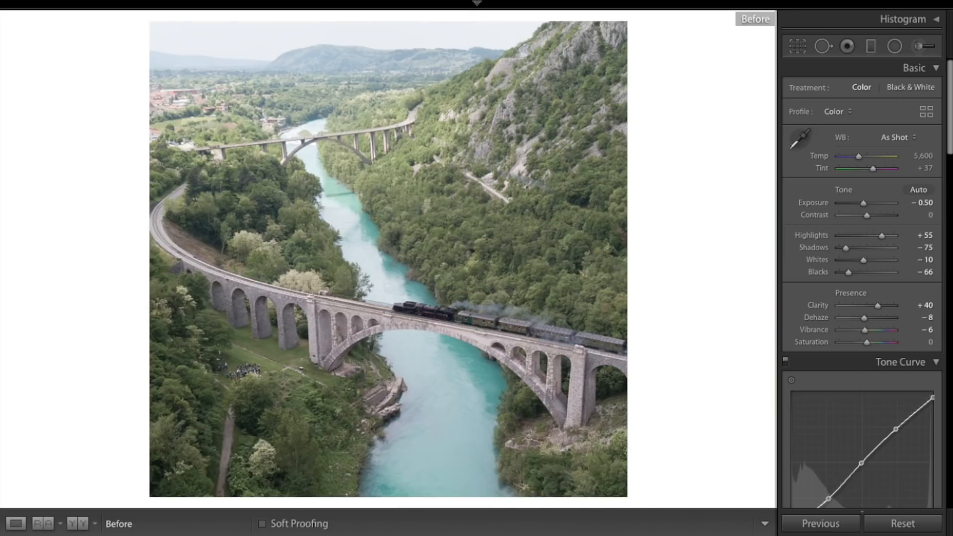
pyautogui.press('\\')
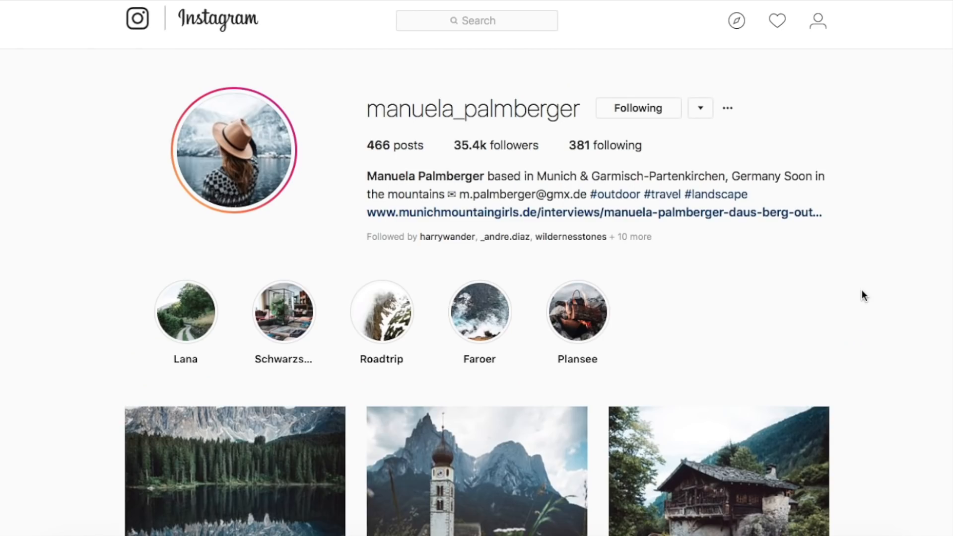
# - Browse the photographer's Instagram grid and open the train bridge post to view it
pyautogui.scroll(-6, 862, 293)
pyautogui.scroll(-4, 861, 286)
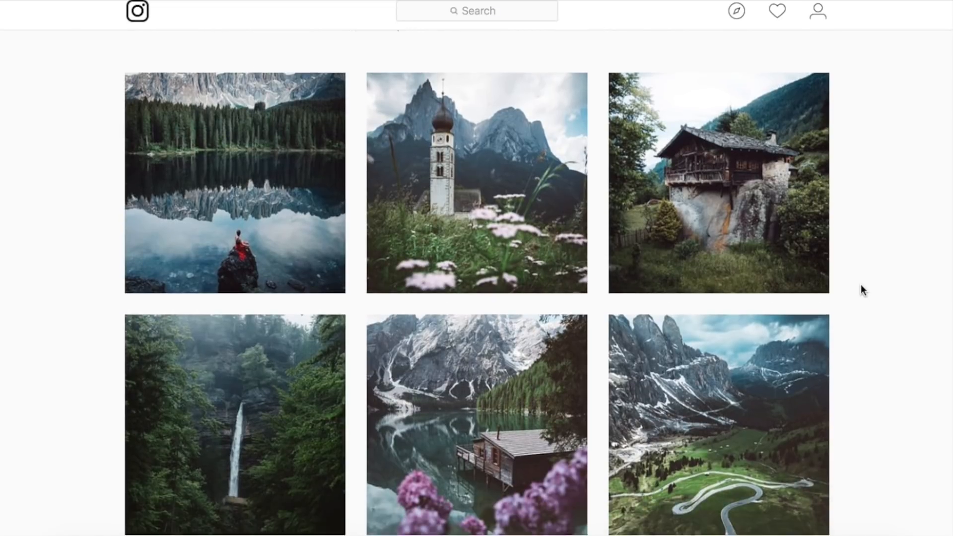
pyautogui.scroll(-10, 861, 286)
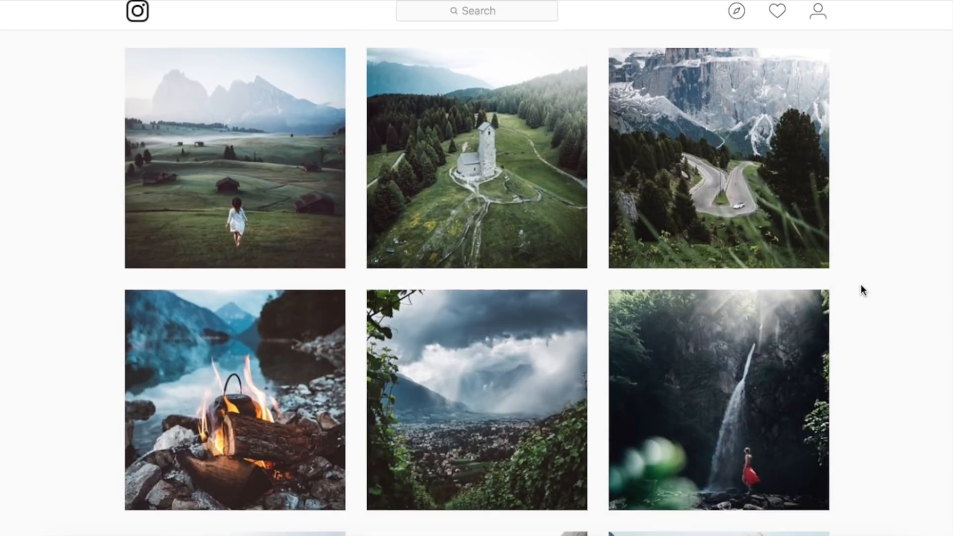
pyautogui.scroll(-7, 861, 290)
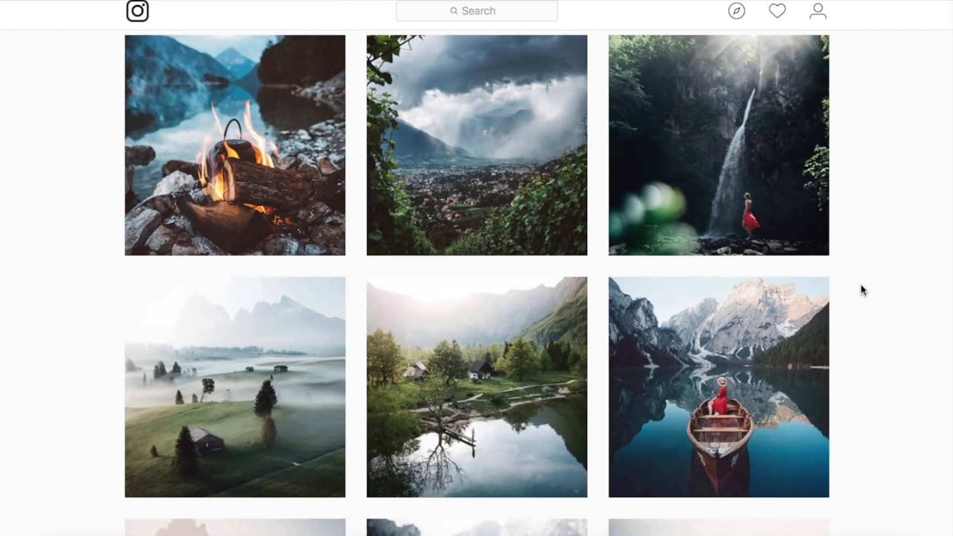
pyautogui.scroll(-12, 861, 285)
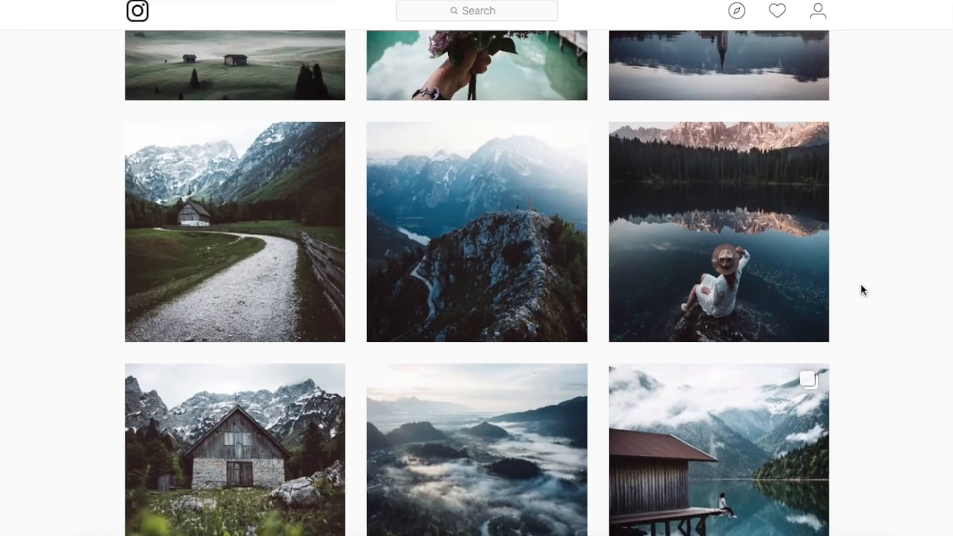
pyautogui.scroll(-2, 861, 290)
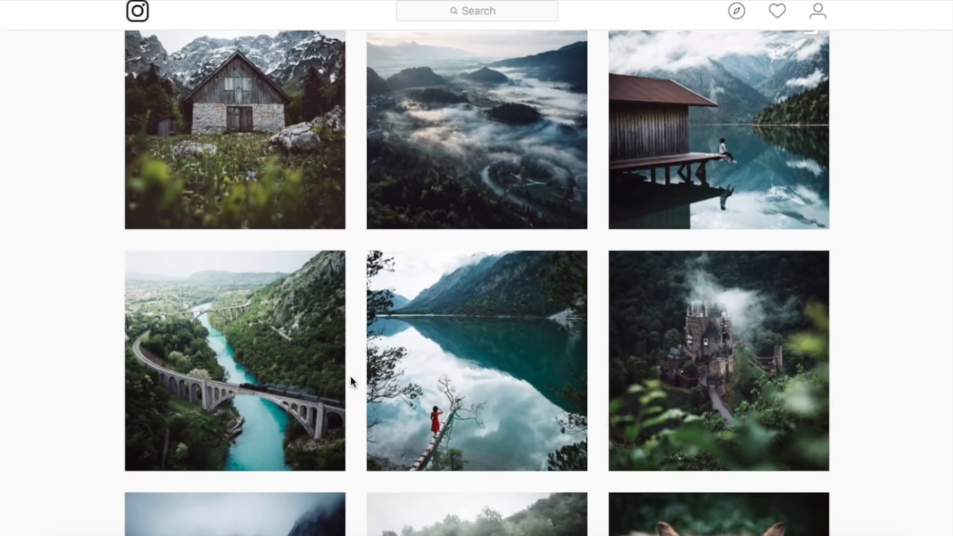
pyautogui.moveTo(262, 336)
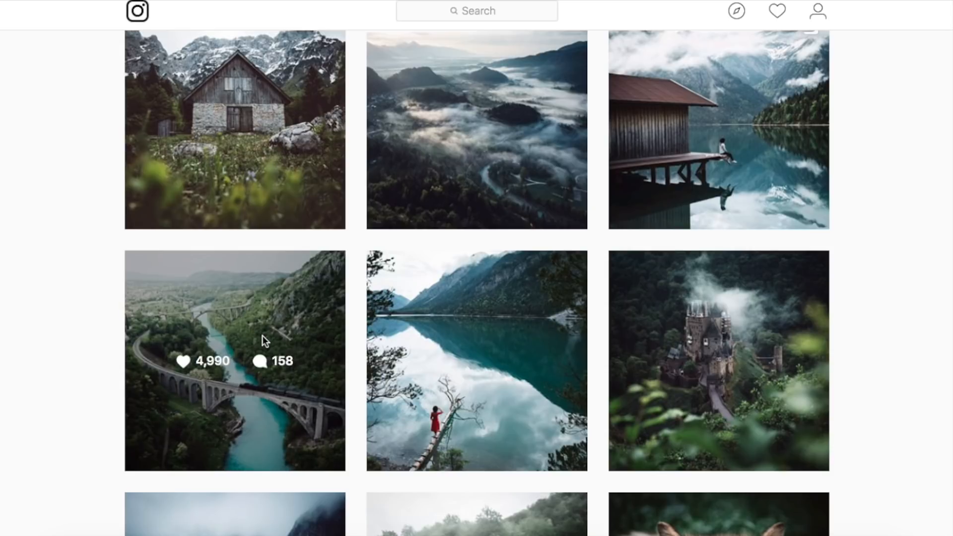
pyautogui.click(262, 336)
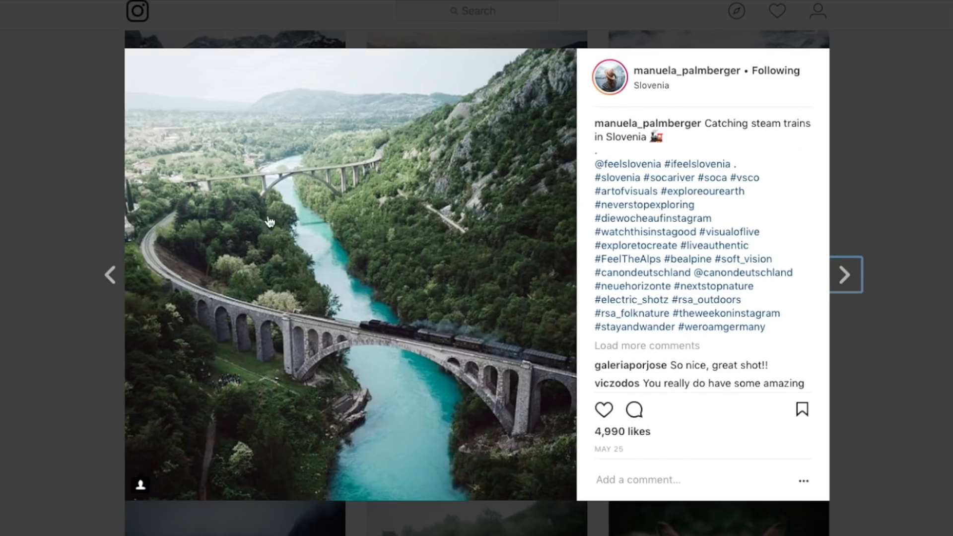
pyautogui.press('Escape')
# - Scroll back through the photographer's profile grid to examine the editing style
pyautogui.scroll(6, 717, 111)
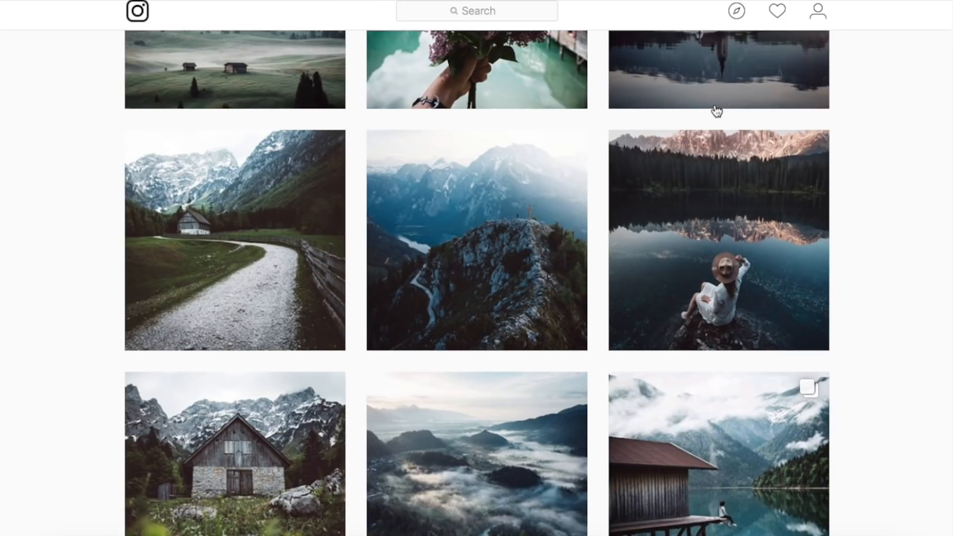
pyautogui.scroll(5, 716, 108)
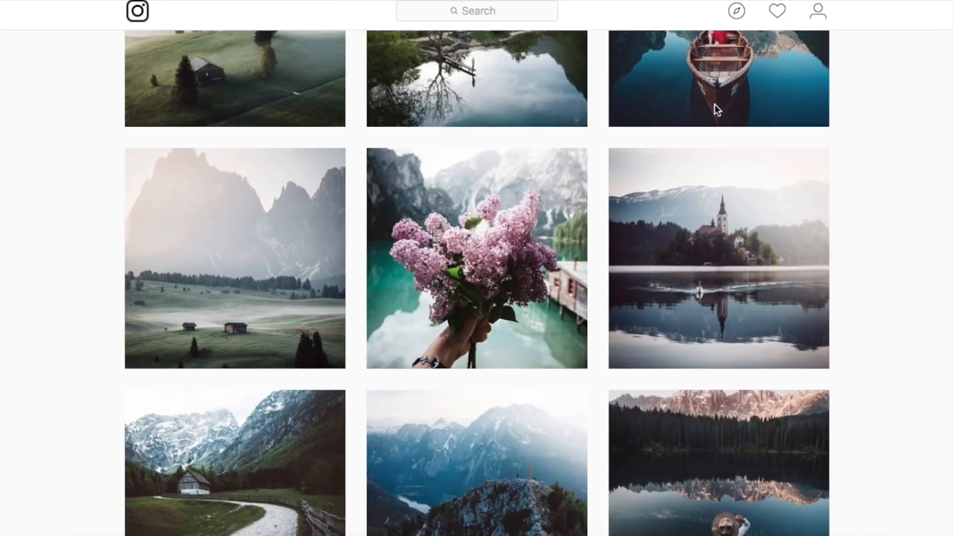
pyautogui.scroll(4, 715, 108)
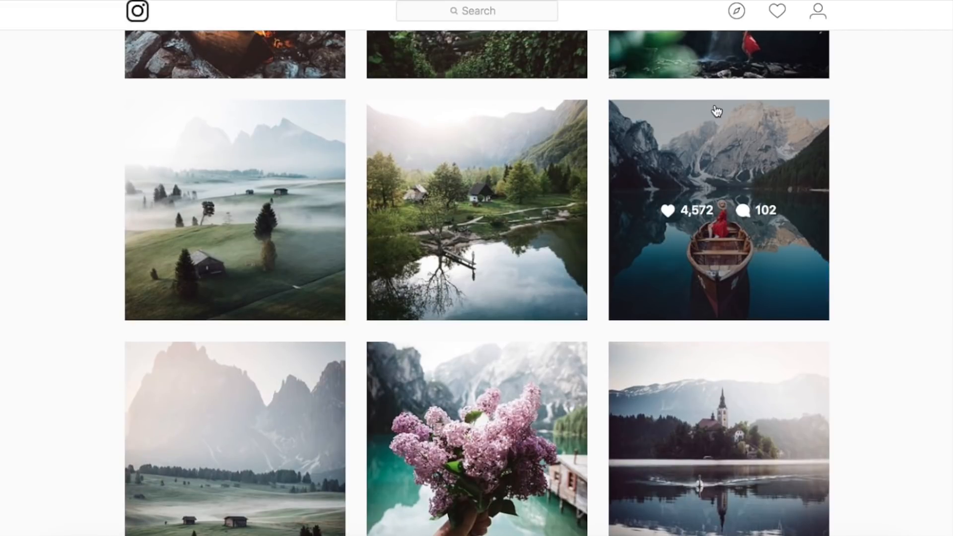
pyautogui.scroll(5, 717, 110)
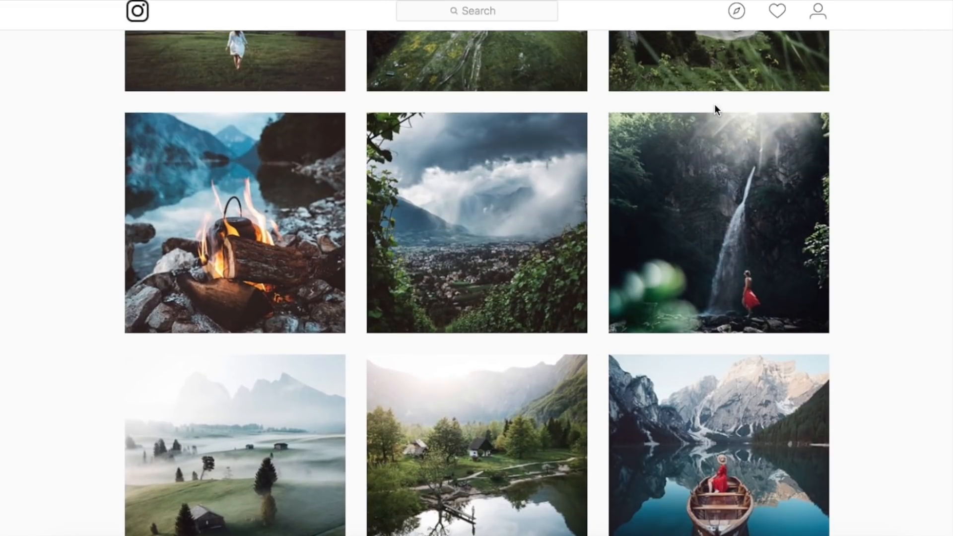
pyautogui.scroll(15, 716, 109)
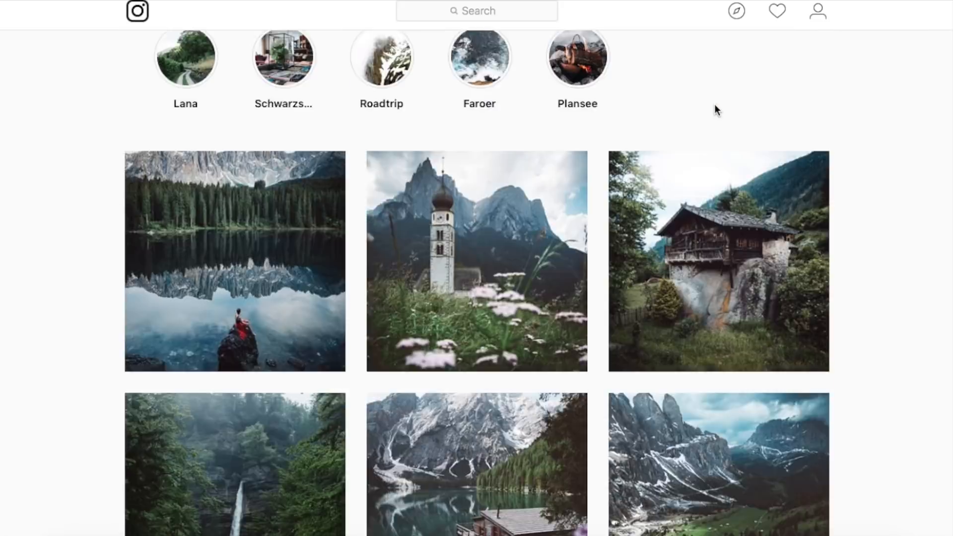
pyautogui.scroll(5, 715, 109)
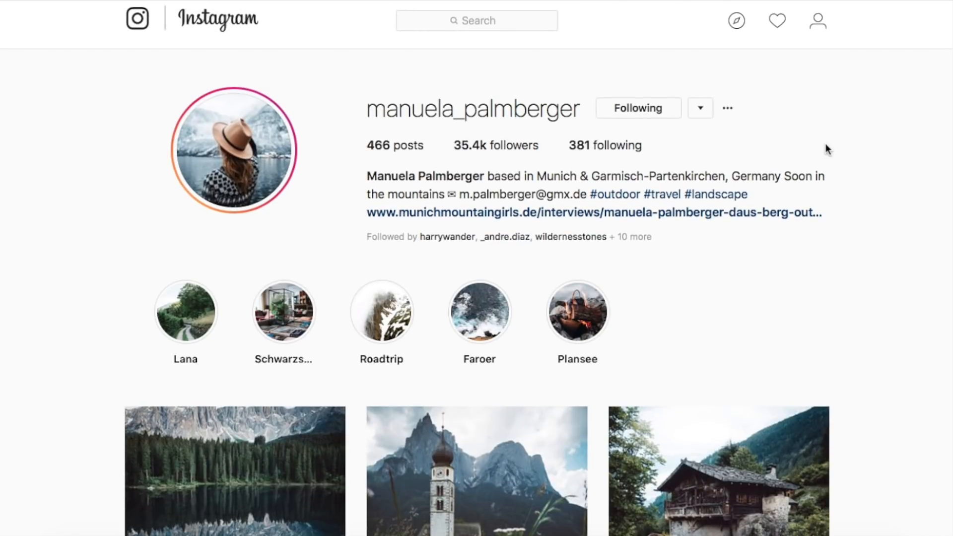
pyautogui.scroll(-6, 826, 149)
pyautogui.scroll(-5, 827, 149)
pyautogui.scroll(-5, 826, 149)
pyautogui.scroll(-10, 826, 149)
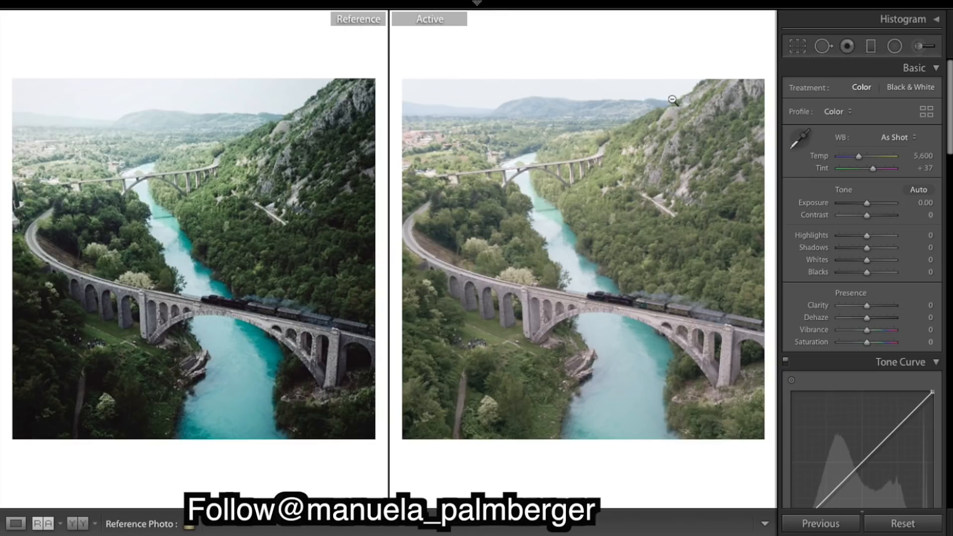
# - Check the photo's square crop with the Crop tool, then return to the reference comparison view
pyautogui.click(798, 47)
pyautogui.click(613, 170)
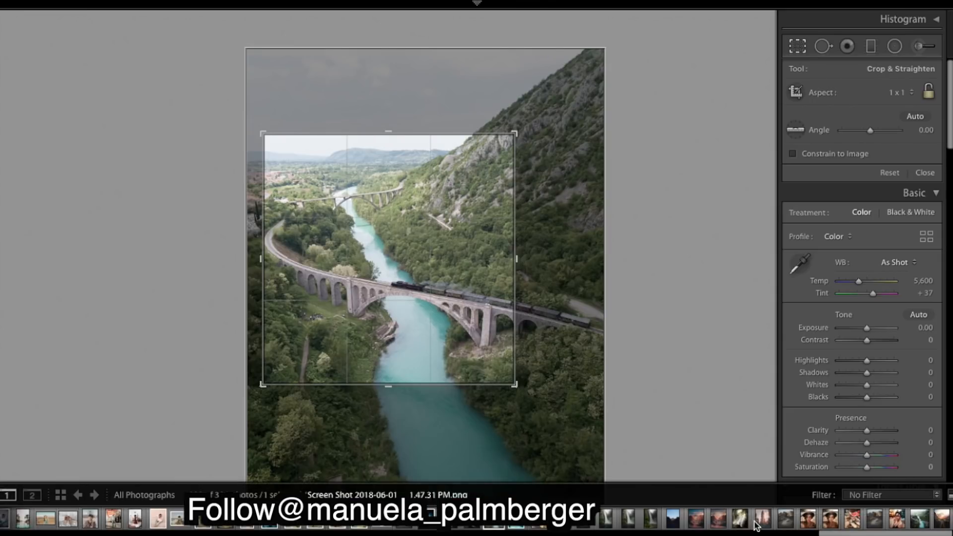
pyautogui.click(751, 525)
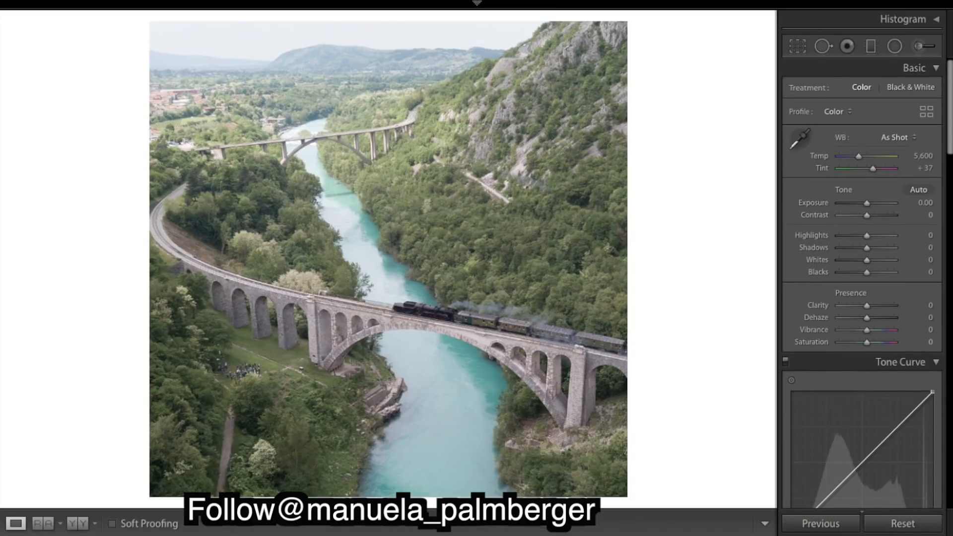
pyautogui.click(43, 524)
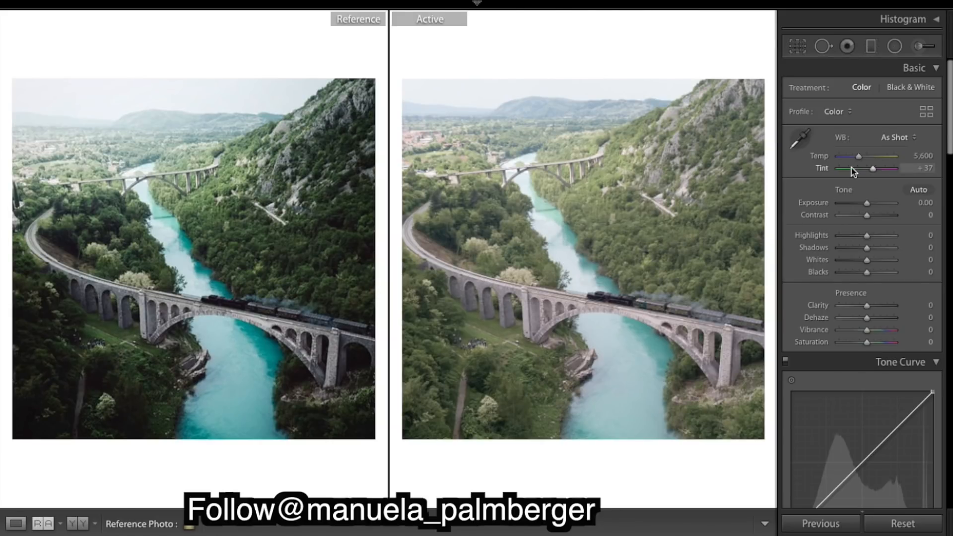
# - Set Exposure to -0.50 and Highlights to +55 on the active photo
pyautogui.moveTo(867, 205); pyautogui.dragTo(866, 205)
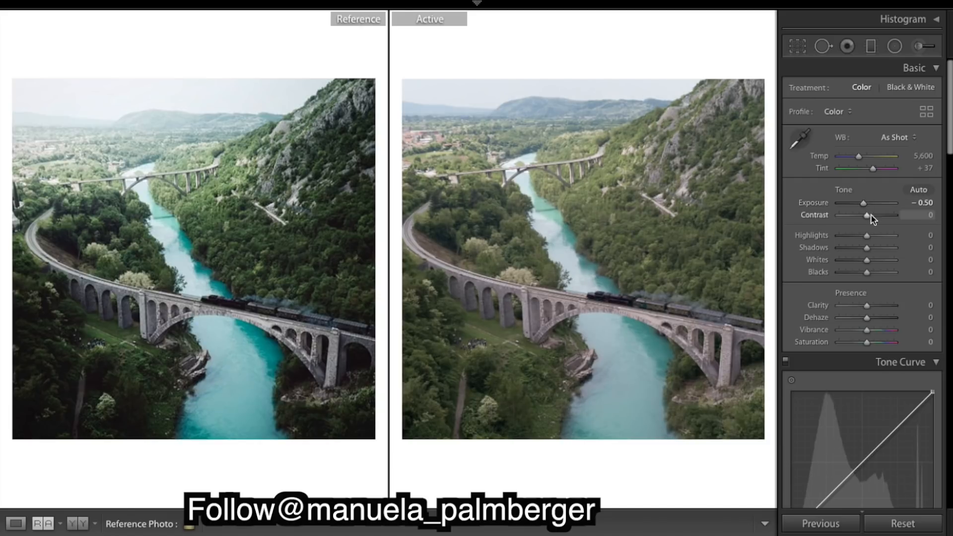
pyautogui.moveTo(868, 240); pyautogui.dragTo(888, 241)
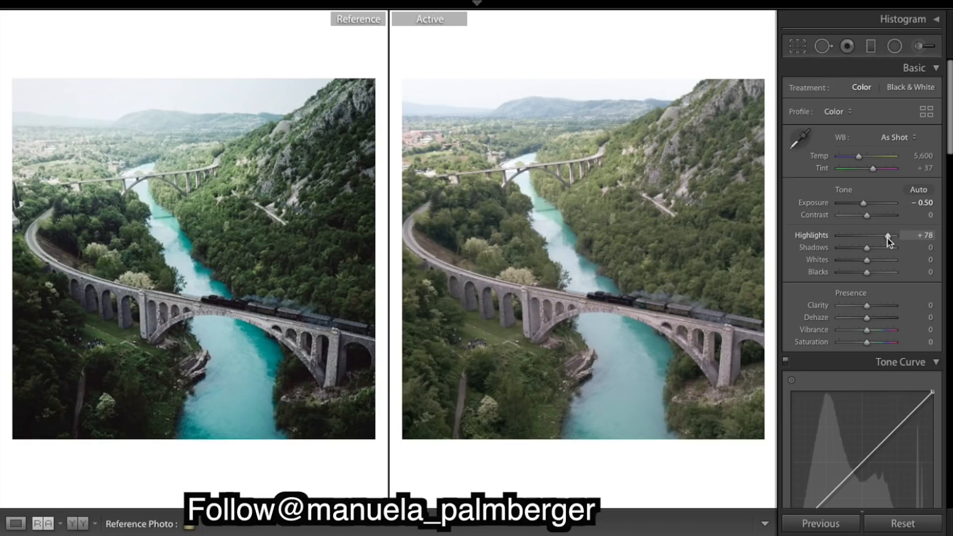
pyautogui.moveTo(887, 238); pyautogui.dragTo(882, 238)
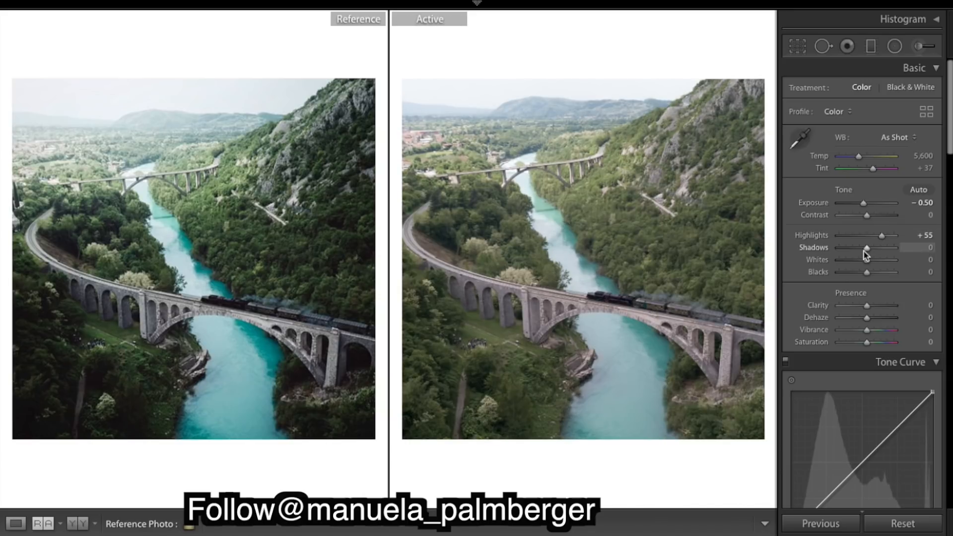
# - Set Shadows to -75, Whites to -10 and Blacks to -66
pyautogui.moveTo(864, 251); pyautogui.dragTo(846, 253)
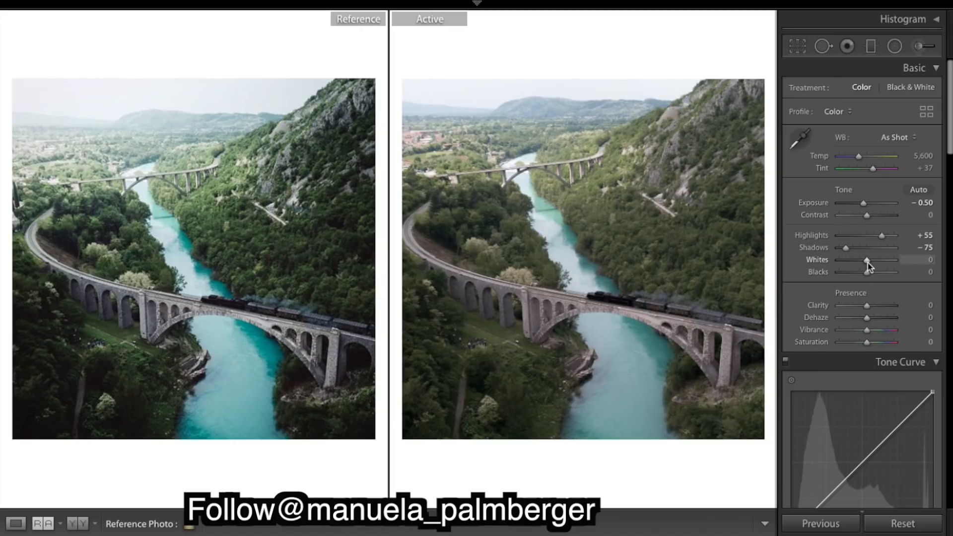
pyautogui.moveTo(867, 261); pyautogui.dragTo(866, 267)
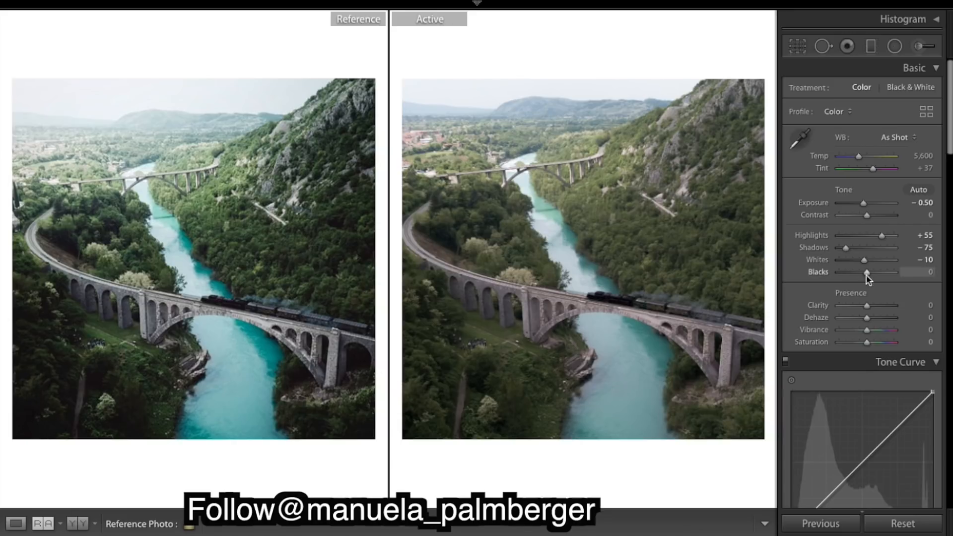
pyautogui.moveTo(867, 273); pyautogui.dragTo(849, 273)
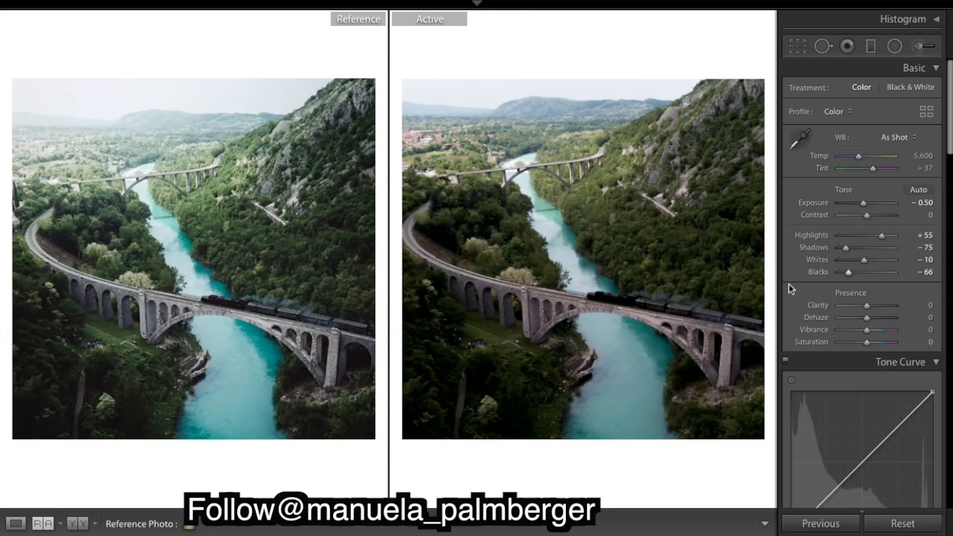
# - Shape a gentle S-curve in the RGB tone curve by lifting the black point and adding points
pyautogui.scroll(-5, 846, 293)
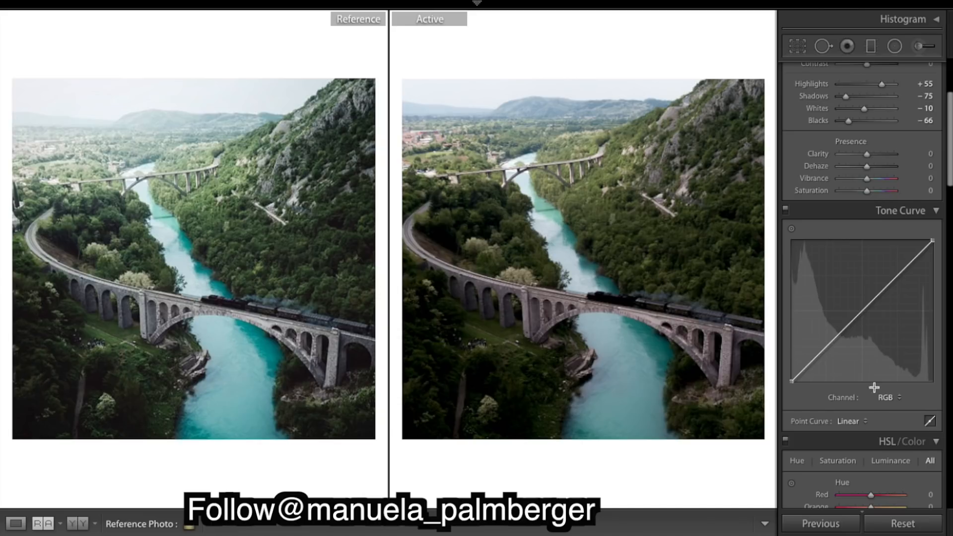
pyautogui.scroll(-1, 879, 395)
pyautogui.scroll(5, 879, 398)
pyautogui.scroll(-1, 879, 399)
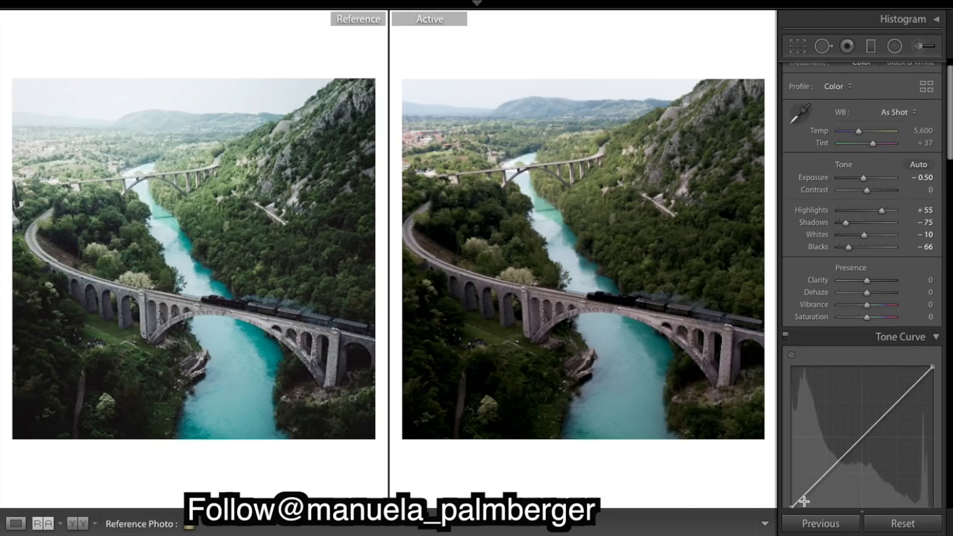
pyautogui.scroll(-1, 805, 500)
pyautogui.moveTo(793, 486); pyautogui.dragTo(783, 478)
pyautogui.moveTo(825, 447); pyautogui.dragTo(811, 471)
pyautogui.moveTo(851, 446); pyautogui.dragTo(828, 454)
pyautogui.click(863, 418)
pyautogui.click(897, 379)
pyautogui.moveTo(895, 380); pyautogui.dragTo(895, 381)
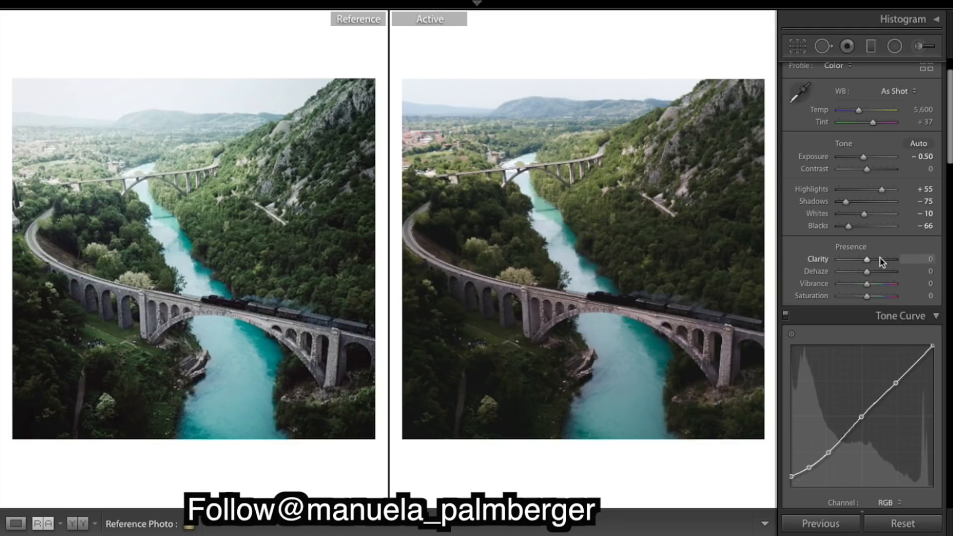
# - Set Clarity to +38 and Dehaze to -8
pyautogui.moveTo(867, 259)
pyautogui.mouseDown()
pyautogui.moveTo(885, 259)
pyautogui.moveTo(849, 261)
pyautogui.moveTo(889, 269)
pyautogui.moveTo(878, 265)
pyautogui.mouseUp()
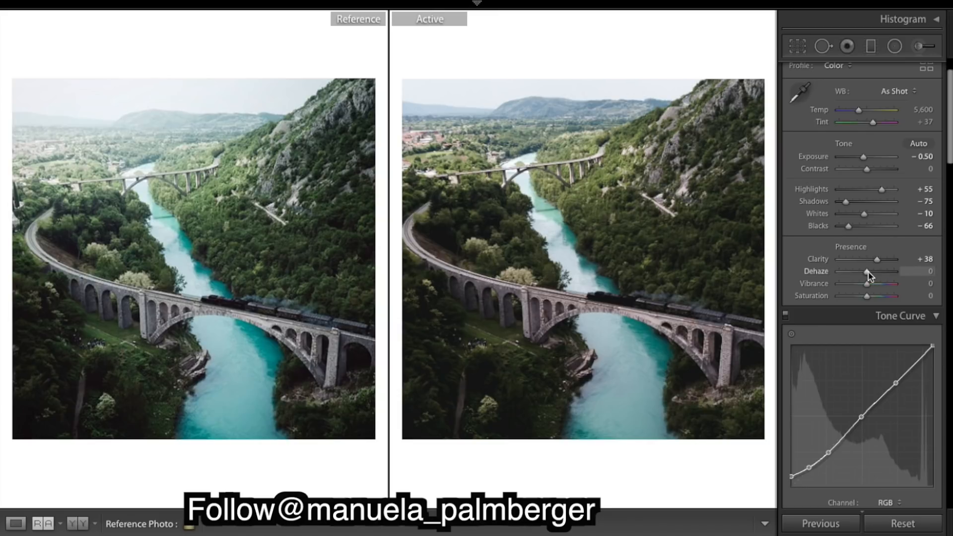
pyautogui.moveTo(868, 277); pyautogui.dragTo(866, 279)
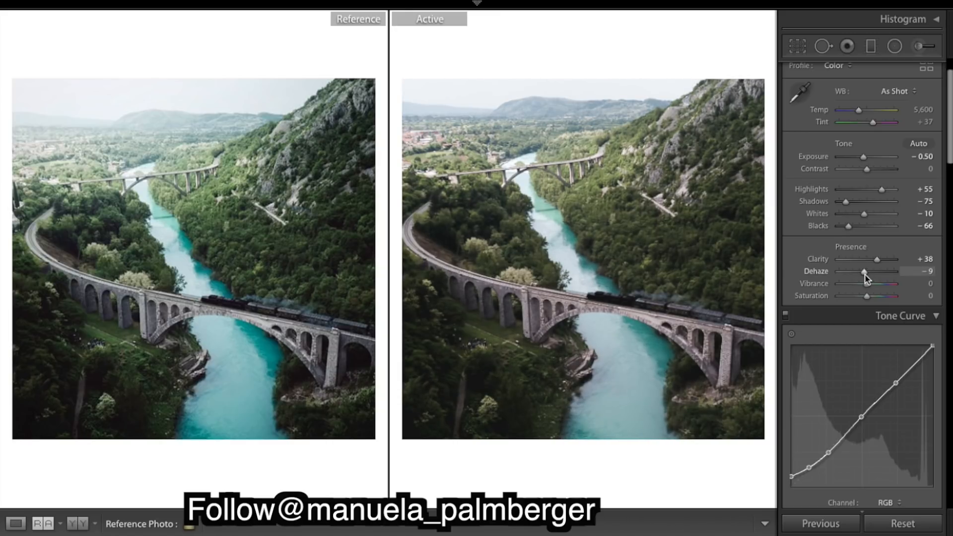
pyautogui.moveTo(867, 279); pyautogui.dragTo(867, 280)
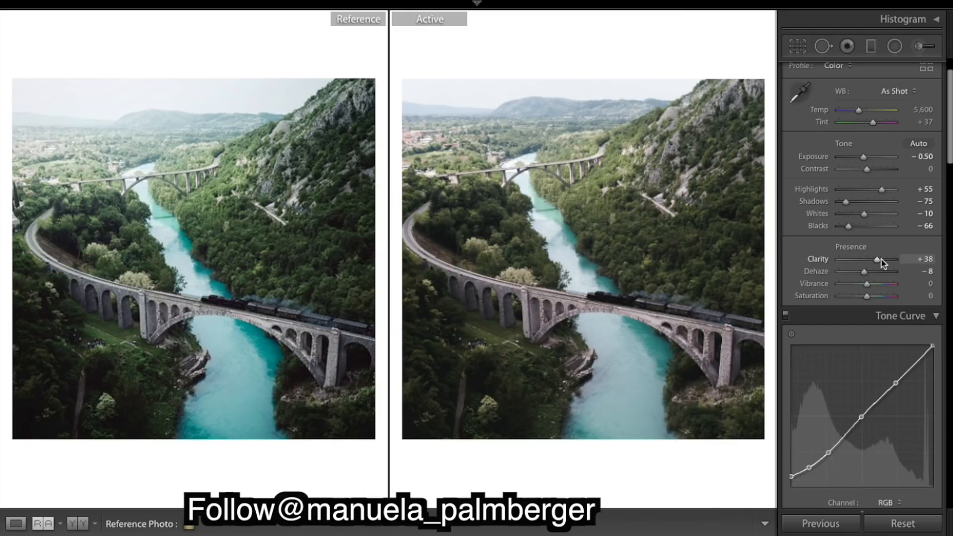
# - Raise Clarity to +100, then undo that change
pyautogui.moveTo(876, 263); pyautogui.dragTo(917, 264)
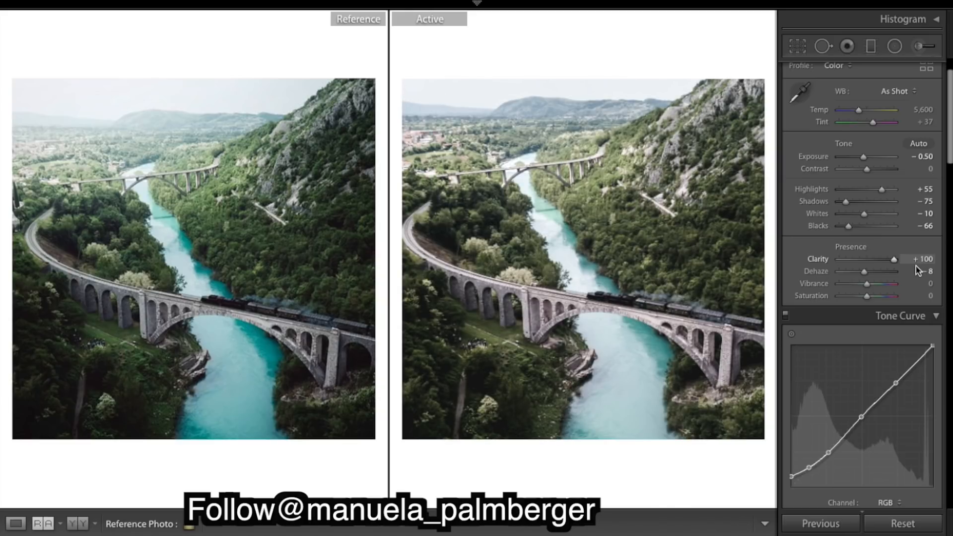
pyautogui.hotkey('ctrl', 'z')
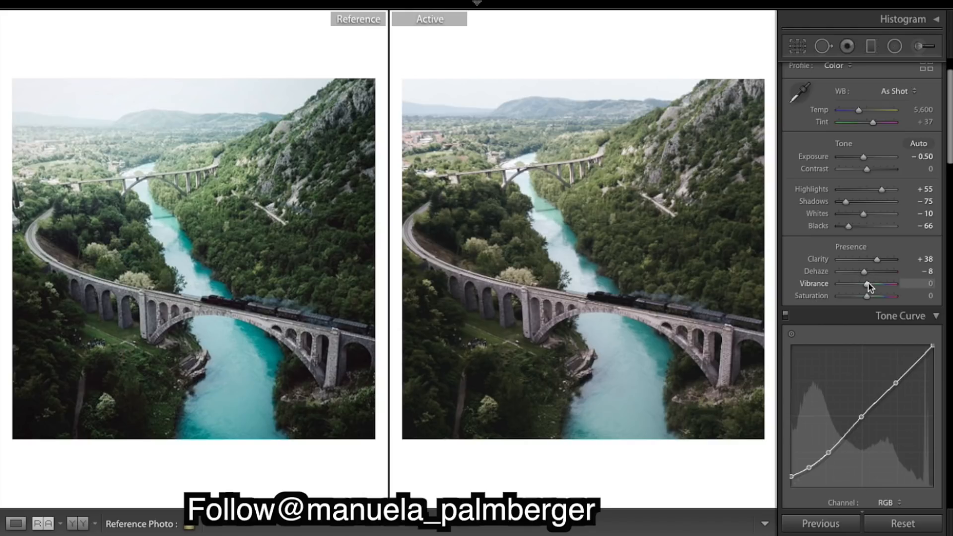
# - Set Vibrance to -6
pyautogui.moveTo(869, 287); pyautogui.dragTo(868, 287)
pyautogui.moveTo(868, 287); pyautogui.dragTo(867, 287)
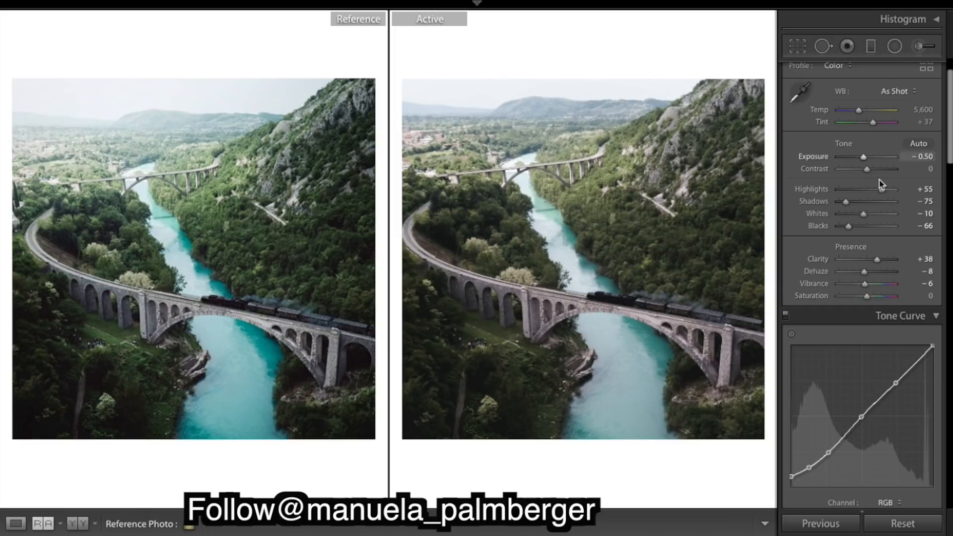
# - Set the manual lens distortion Amount to +20
pyautogui.scroll(2, 877, 184)
pyautogui.scroll(-4, 879, 186)
pyautogui.scroll(3, 879, 186)
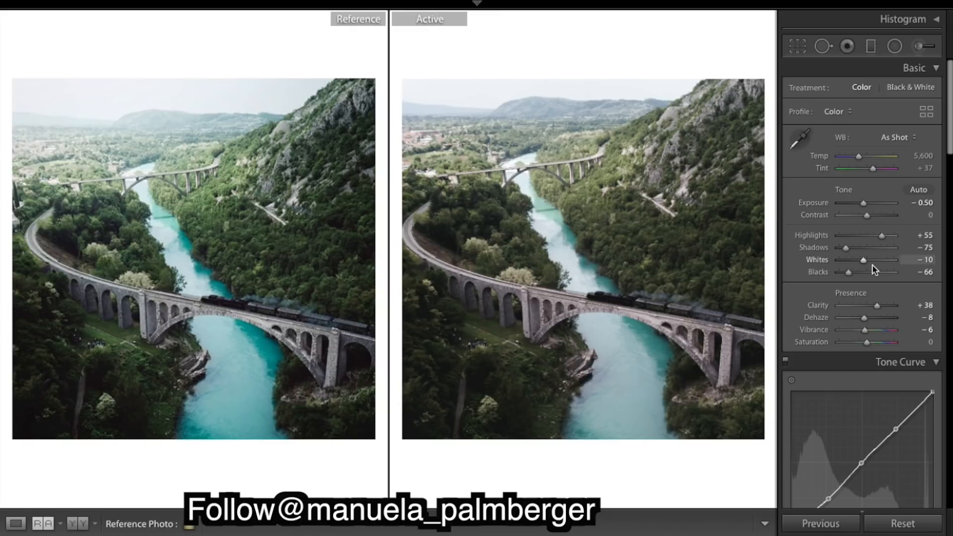
pyautogui.scroll(-5, 874, 268)
pyautogui.scroll(-10, 873, 268)
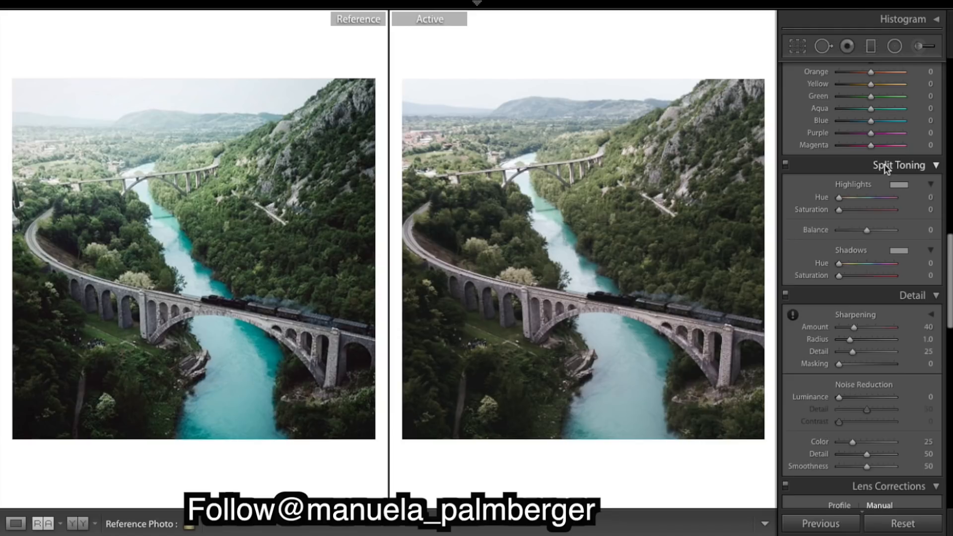
pyautogui.scroll(-5, 886, 169)
pyautogui.scroll(-3, 887, 169)
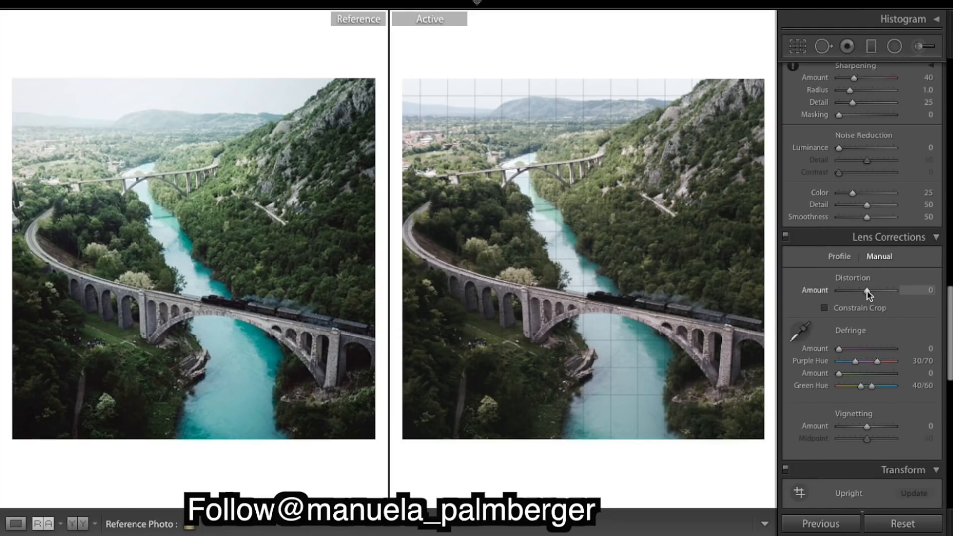
pyautogui.moveTo(867, 290); pyautogui.dragTo(885, 292)
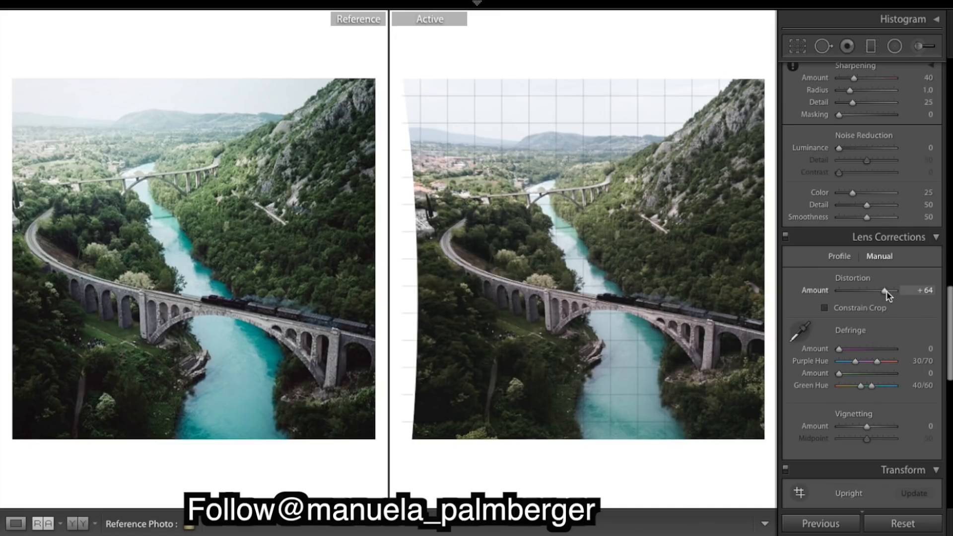
pyautogui.moveTo(885, 292); pyautogui.dragTo(876, 291)
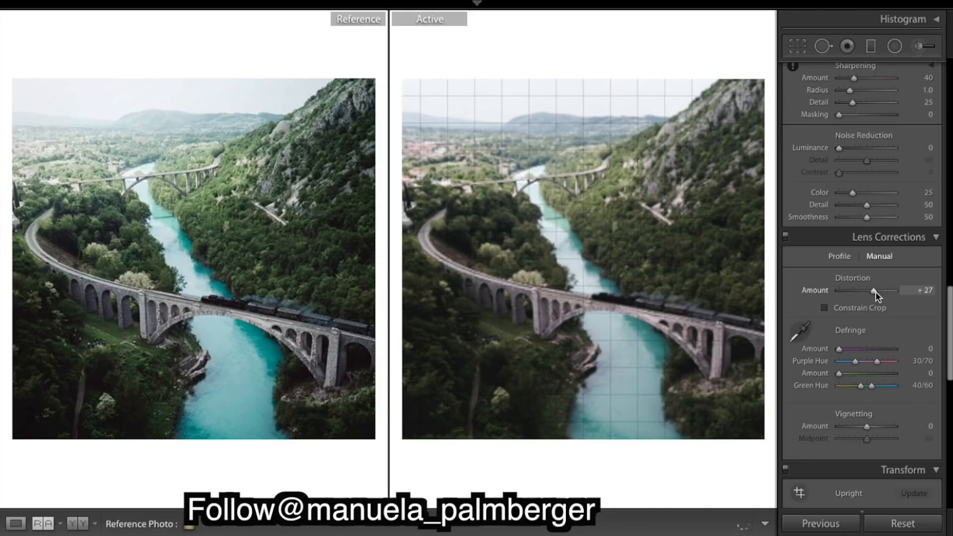
pyautogui.moveTo(876, 291); pyautogui.dragTo(875, 291)
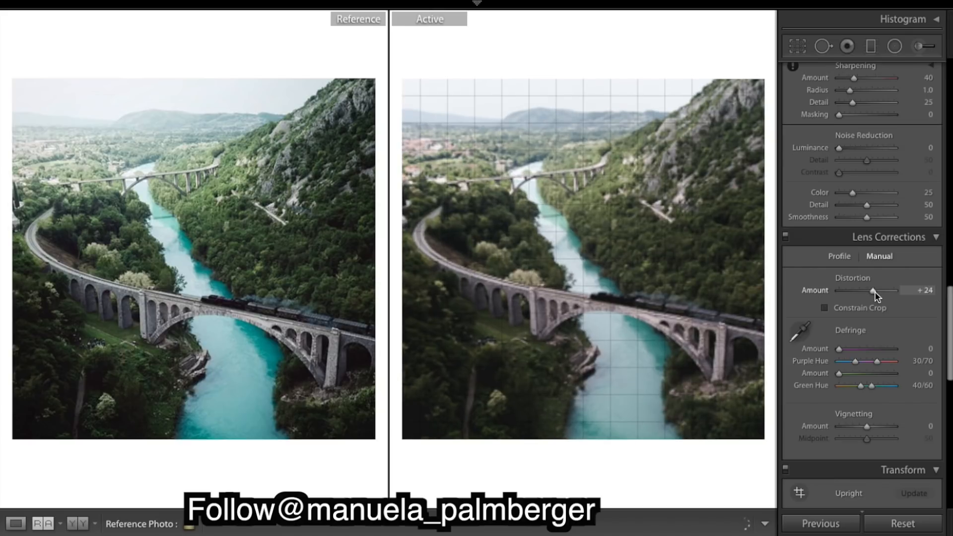
pyautogui.moveTo(875, 291); pyautogui.dragTo(874, 291)
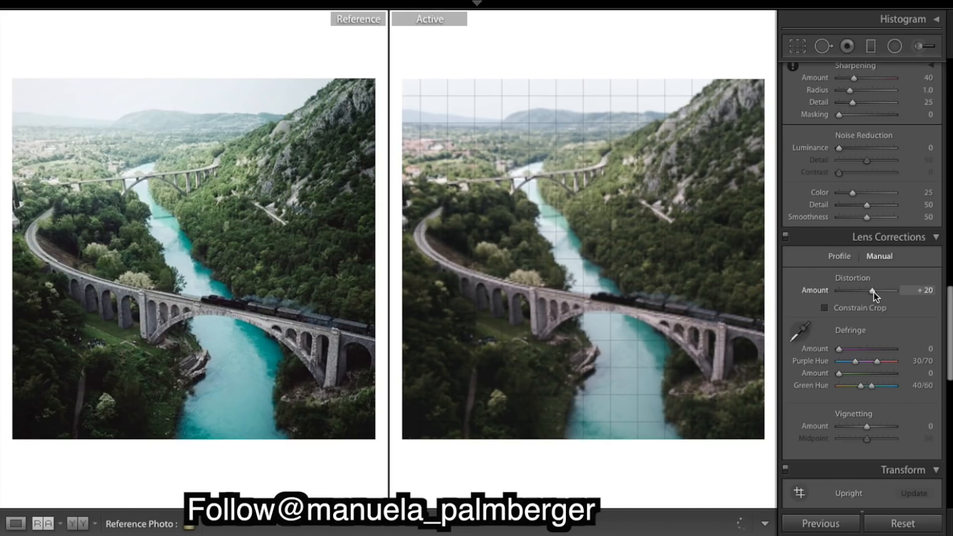
# - Toggle the Lens Corrections panel off and on to compare the photo with and without the distortion change
pyautogui.click(786, 237)
pyautogui.click(786, 237)
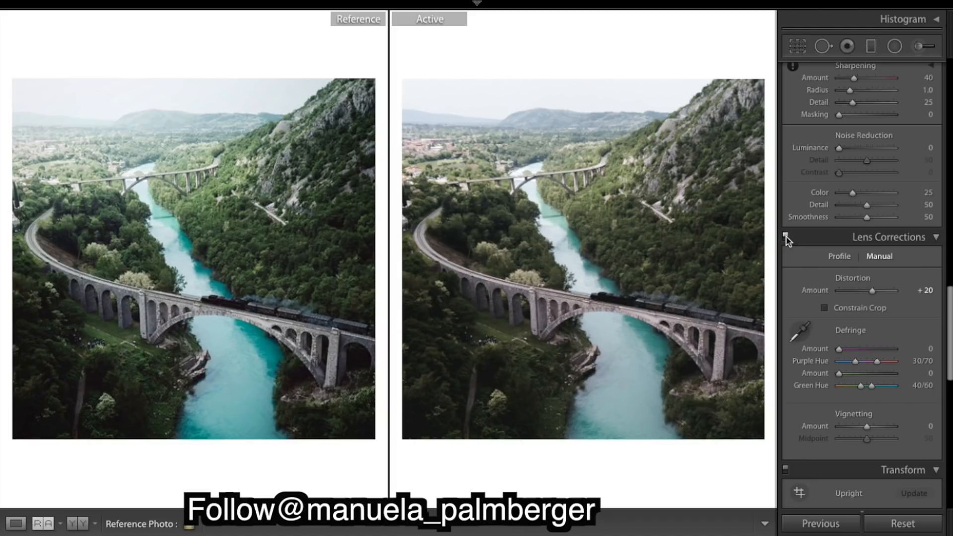
pyautogui.click(786, 238)
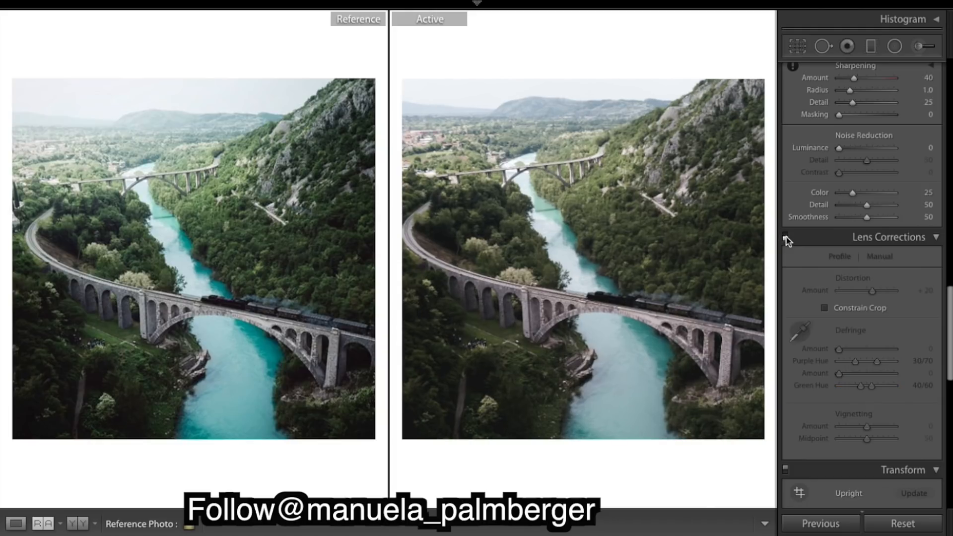
pyautogui.click(786, 237)
pyautogui.click(785, 238)
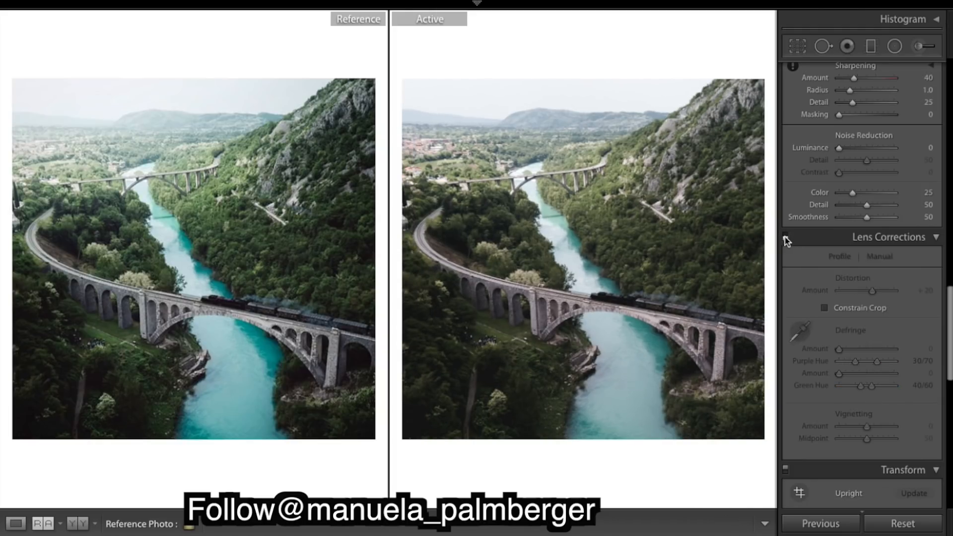
pyautogui.click(786, 237)
pyautogui.click(786, 238)
pyautogui.click(786, 237)
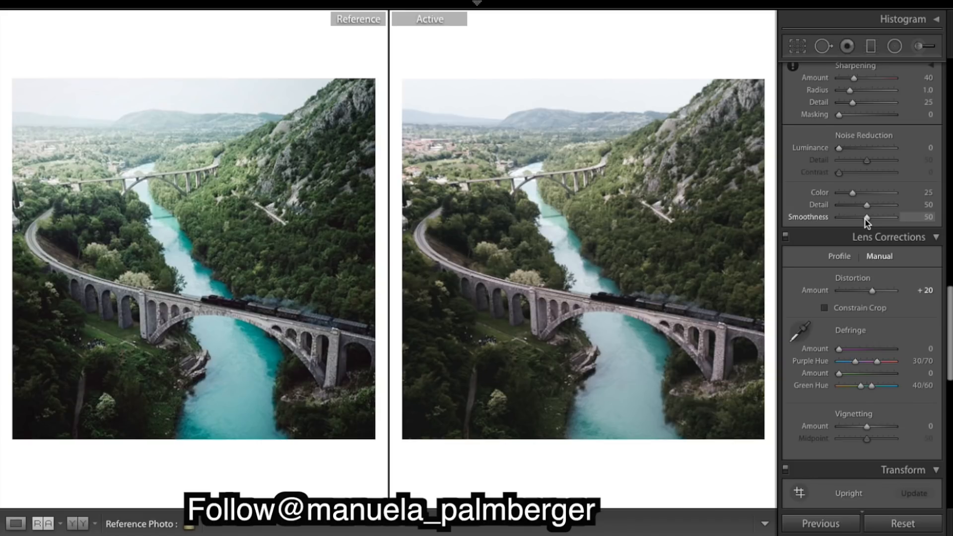
pyautogui.scroll(3, 867, 222)
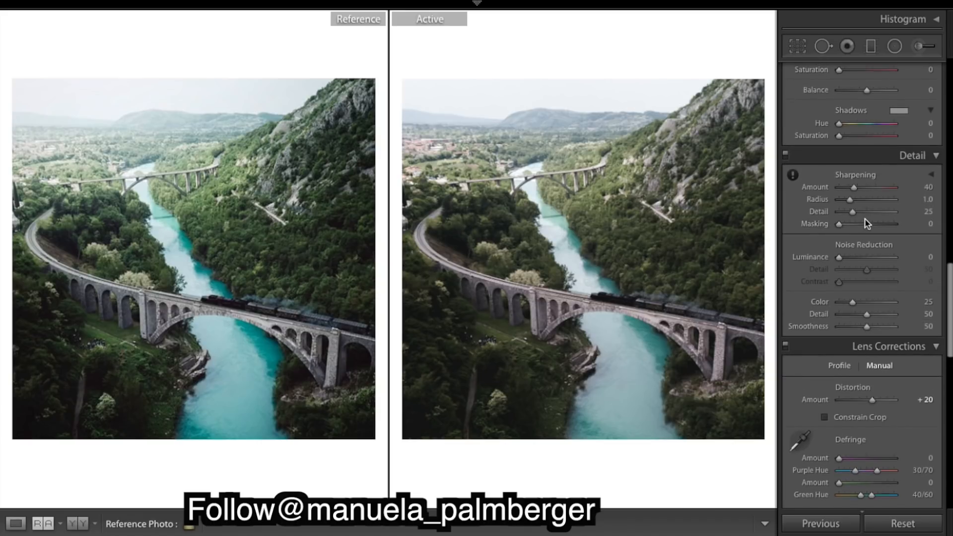
pyautogui.scroll(15, 867, 222)
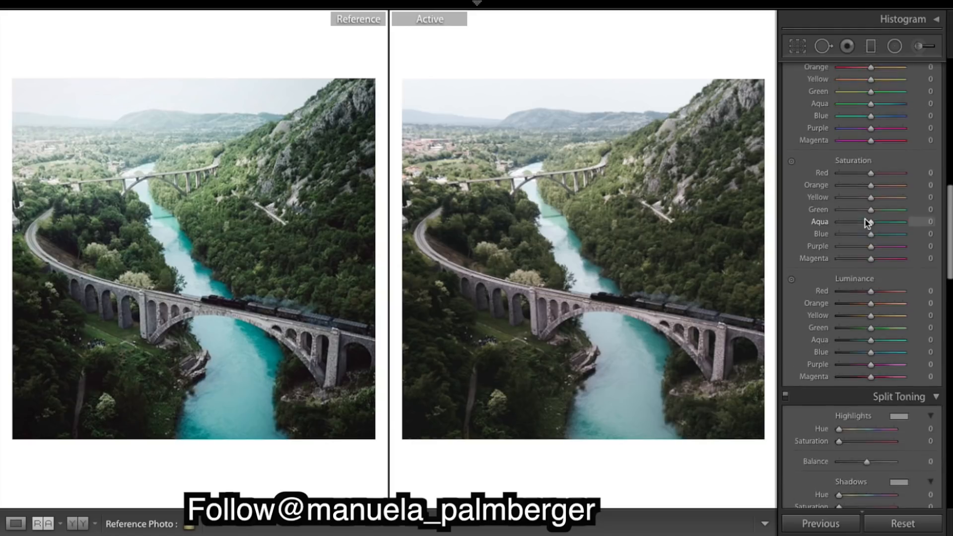
pyautogui.scroll(-10, 867, 222)
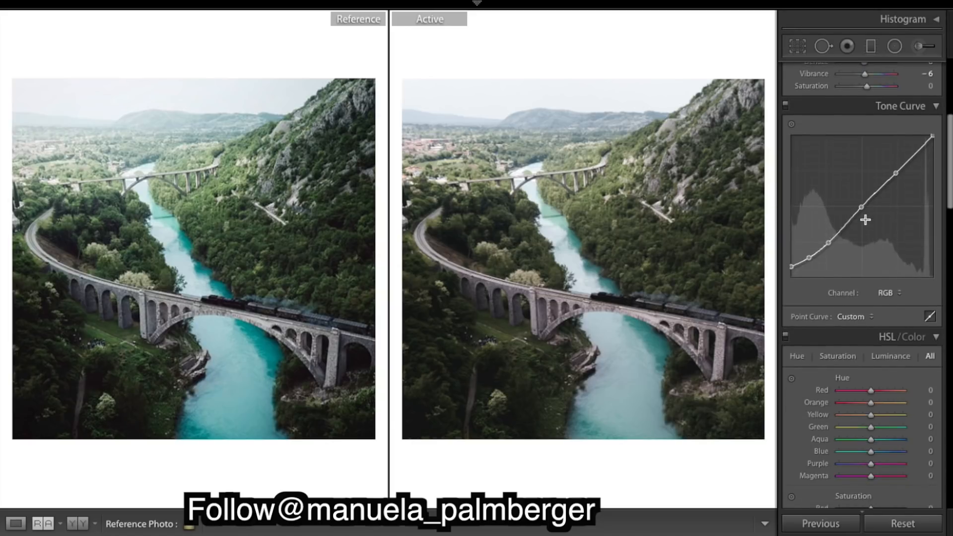
pyautogui.scroll(-4, 866, 222)
pyautogui.scroll(2, 866, 222)
pyautogui.scroll(-2, 867, 222)
pyautogui.scroll(-1, 866, 222)
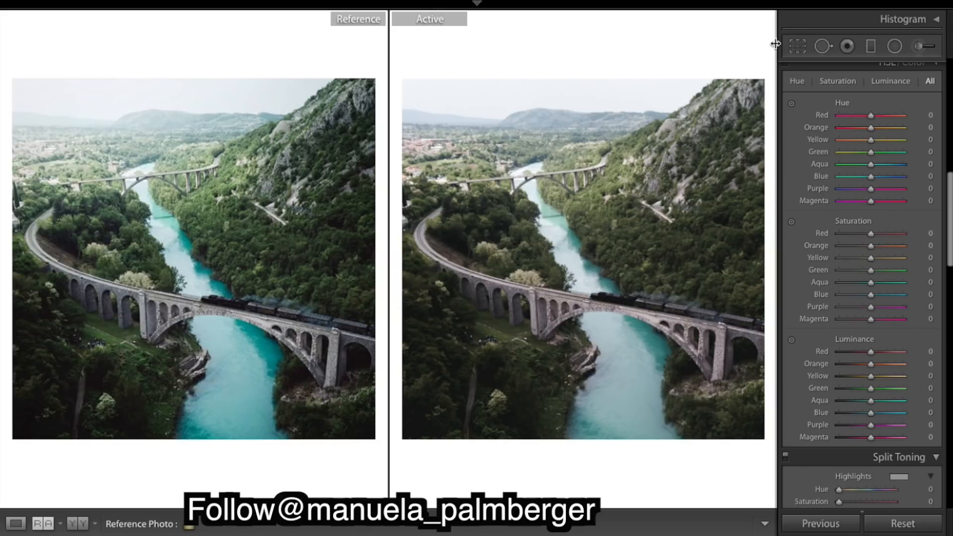
# - Draw a graduated filter from the right edge of the photo in toward the river over the mountainside, then hide the mask overlay
pyautogui.click(871, 45)
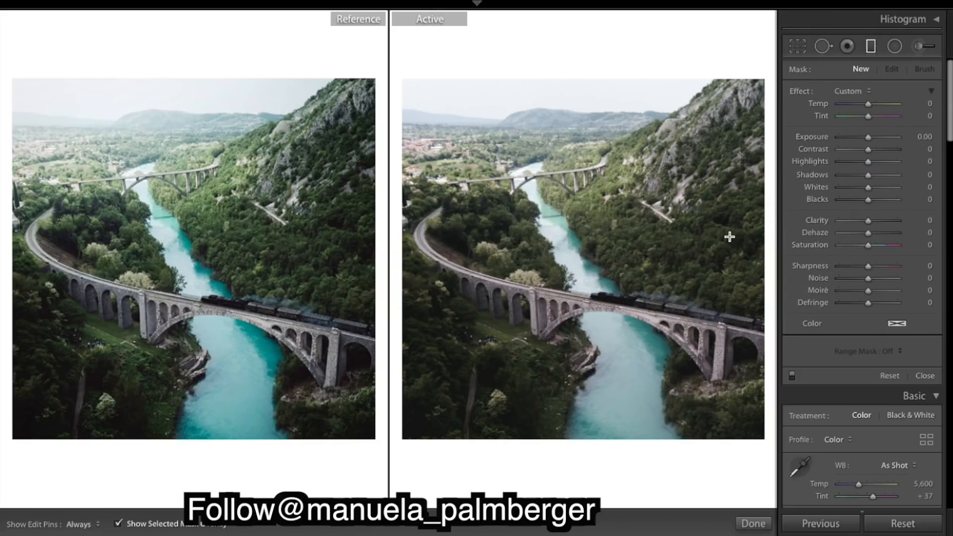
pyautogui.moveTo(742, 246); pyautogui.dragTo(591, 243)
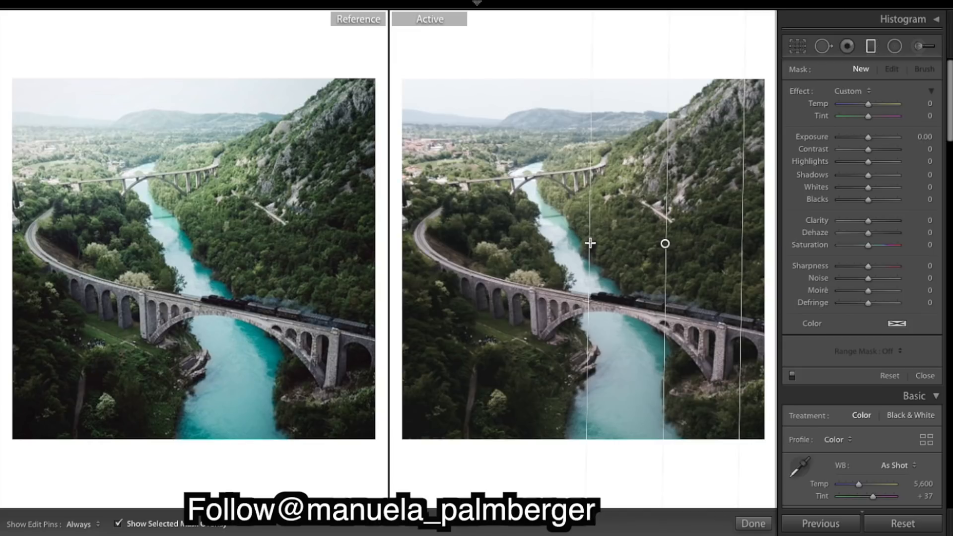
pyautogui.moveTo(590, 243)
pyautogui.mouseDown()
pyautogui.moveTo(607, 254)
pyautogui.moveTo(587, 243)
pyautogui.mouseUp()
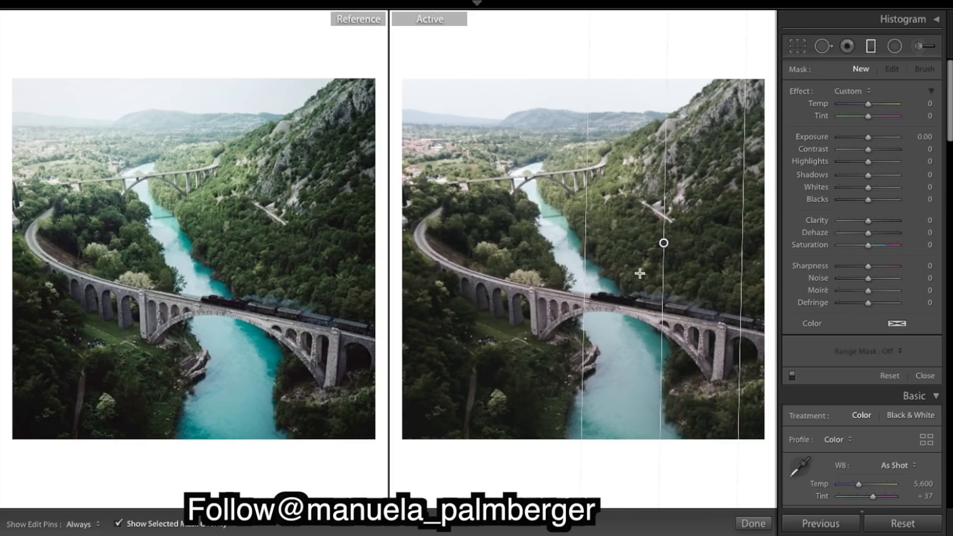
pyautogui.click(664, 243)
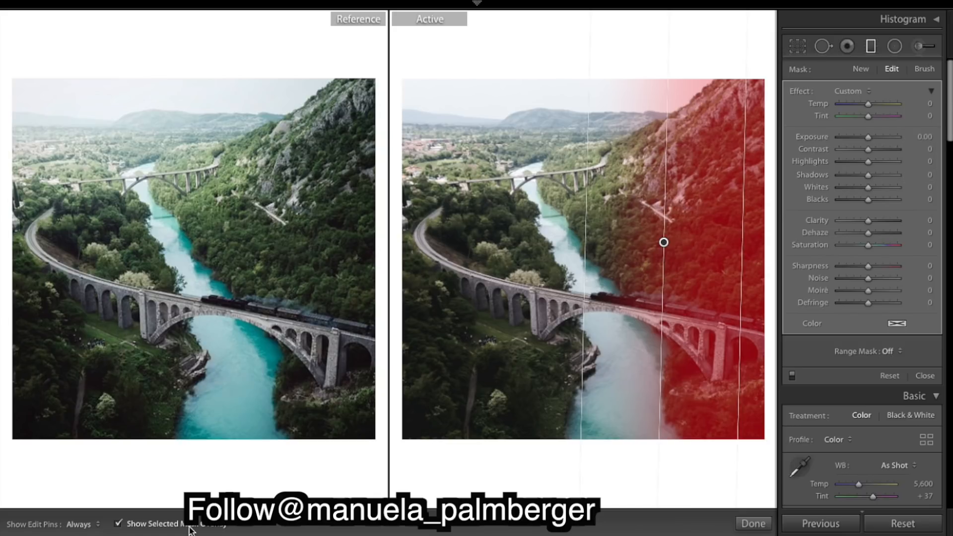
pyautogui.click(119, 523)
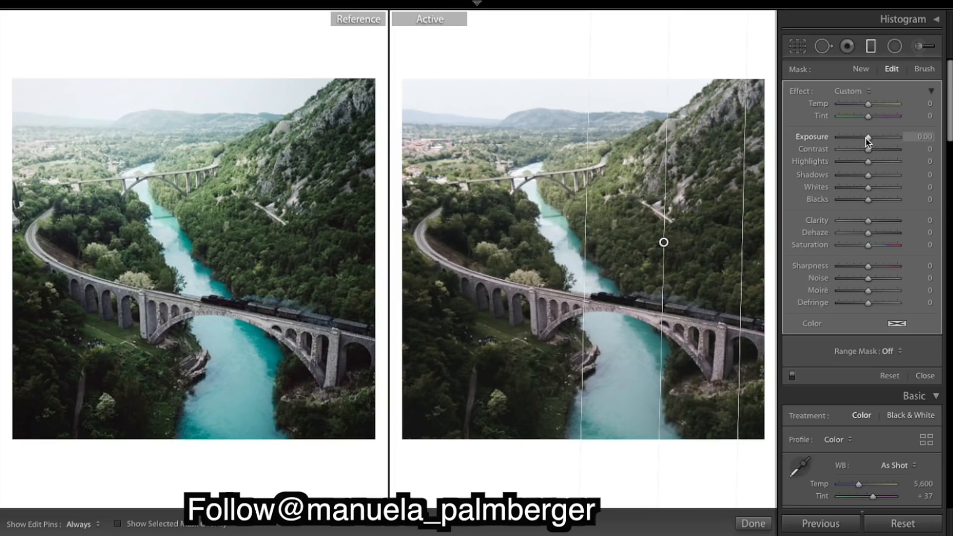
# - Set the graduated filter's Exposure to -0.35, Highlights to -56 and Shadows to -5, adjust its Saturation, and close the filter
pyautogui.moveTo(868, 142); pyautogui.dragTo(864, 139)
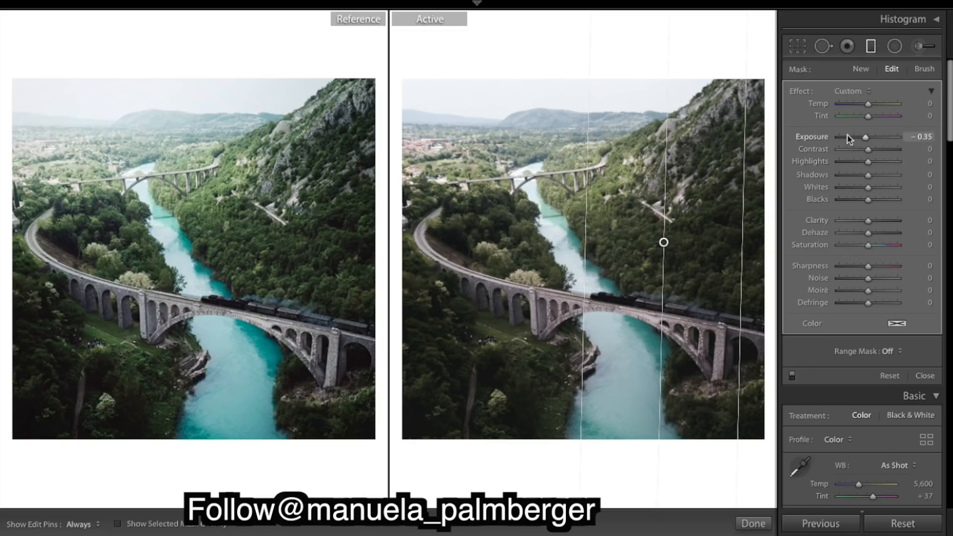
pyautogui.moveTo(840, 162); pyautogui.dragTo(844, 165)
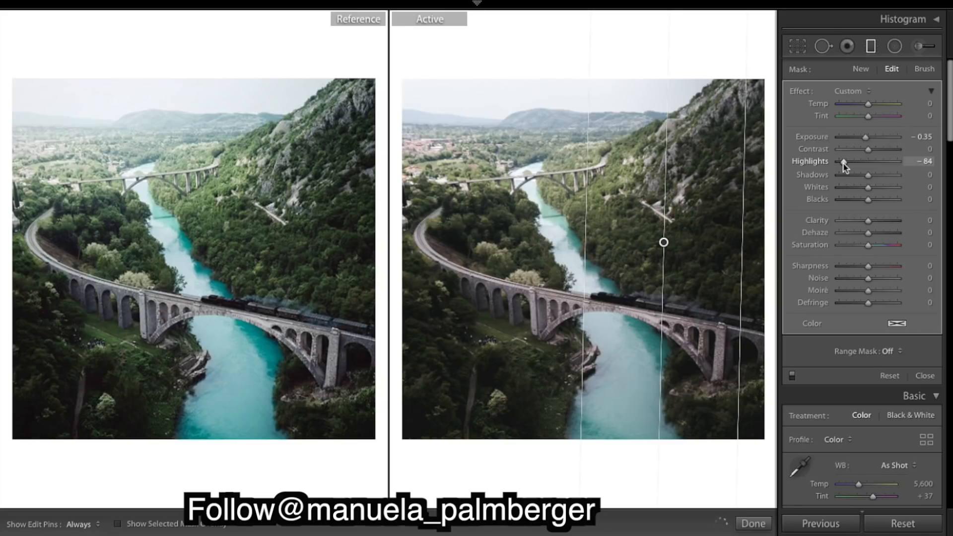
pyautogui.moveTo(843, 164); pyautogui.dragTo(851, 168)
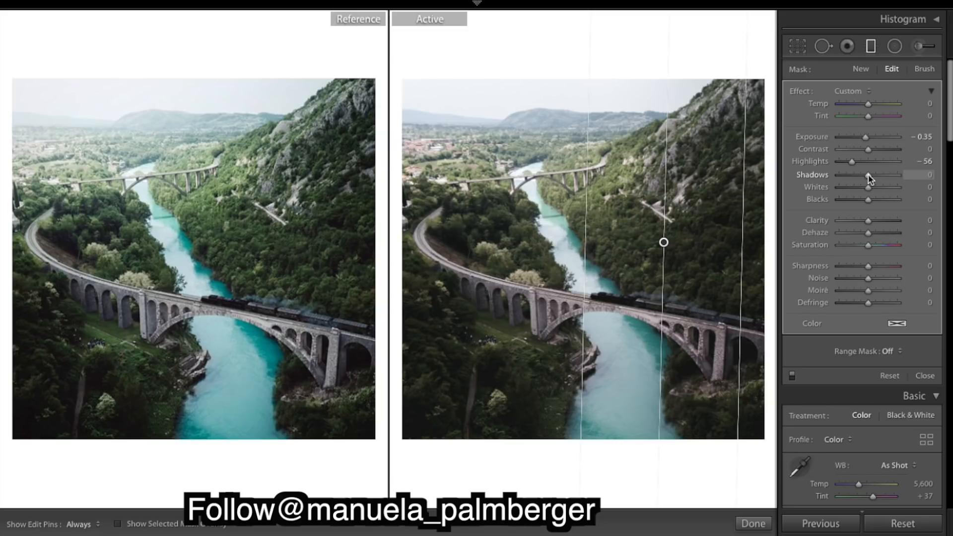
pyautogui.moveTo(870, 178); pyautogui.dragTo(868, 178)
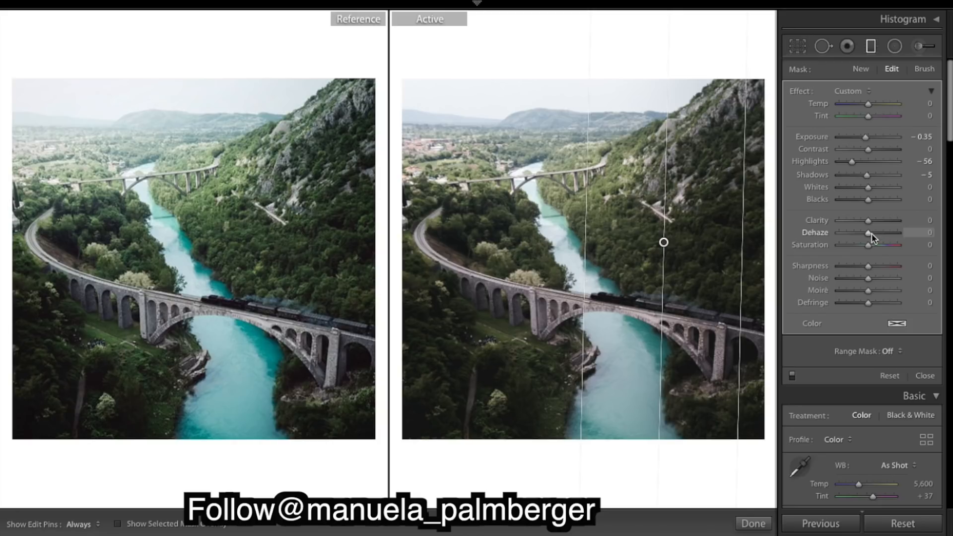
pyautogui.moveTo(869, 245); pyautogui.dragTo(869, 250)
pyautogui.click(754, 524)
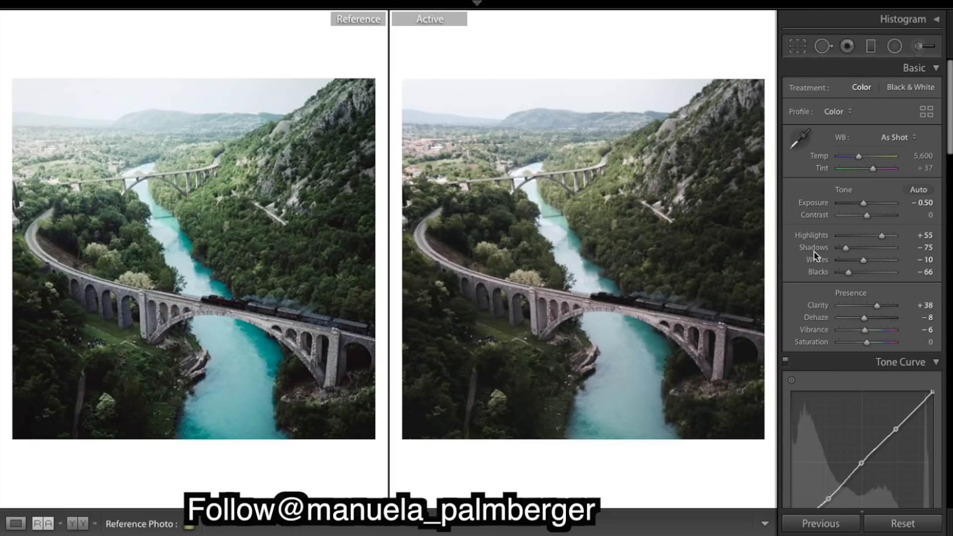
# - Scroll through the HSL, Split Toning, Detail and Lens Corrections panels to review the remaining settings
pyautogui.scroll(-9, 928, 286)
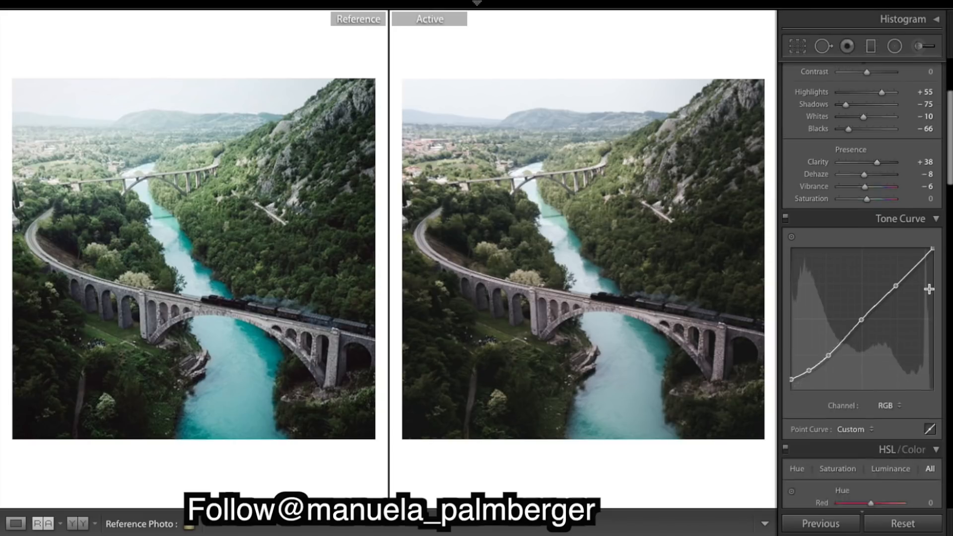
pyautogui.scroll(-5, 930, 289)
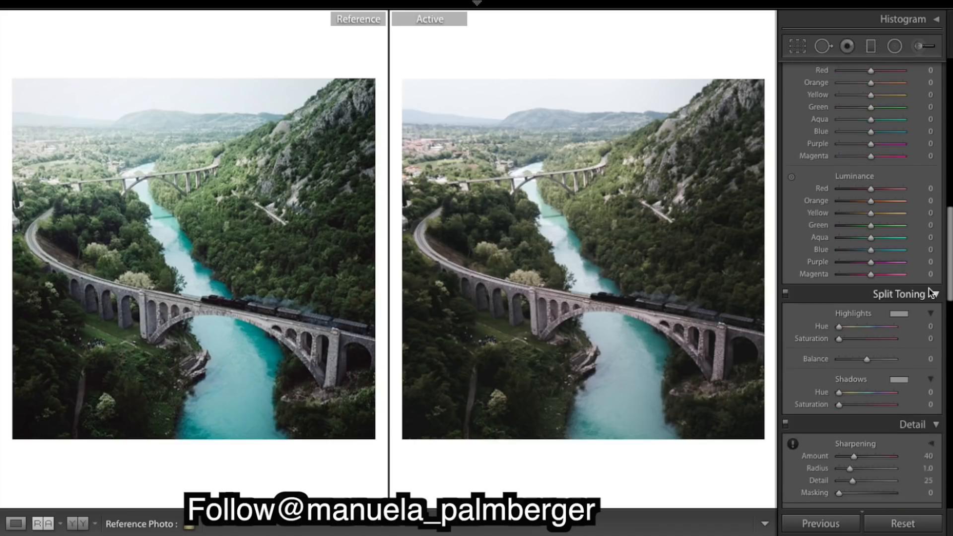
pyautogui.scroll(4, 929, 289)
pyautogui.scroll(5, 929, 289)
pyautogui.scroll(-8, 930, 291)
pyautogui.scroll(-8, 931, 293)
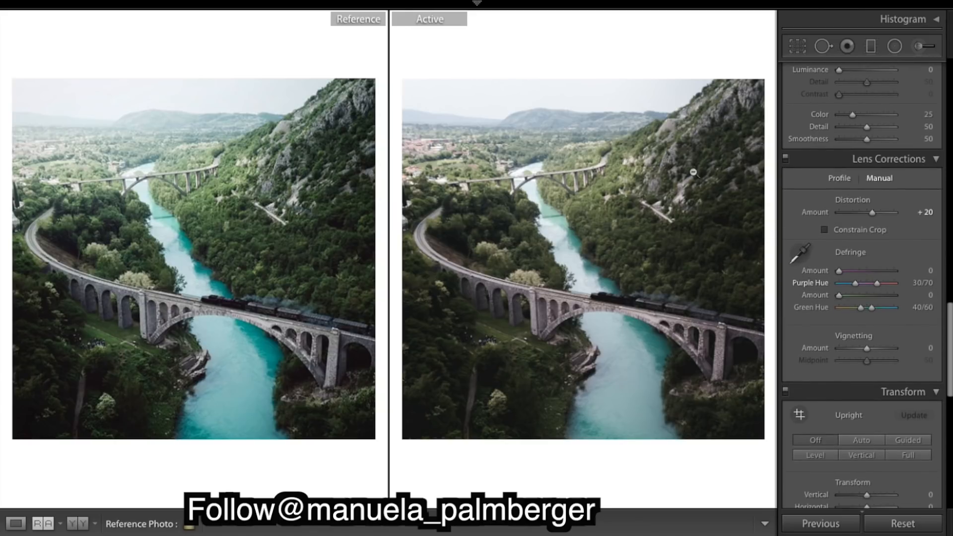
pyautogui.scroll(-2, 853, 243)
pyautogui.scroll(-8, 854, 243)
pyautogui.scroll(13, 853, 242)
pyautogui.scroll(-1, 853, 242)
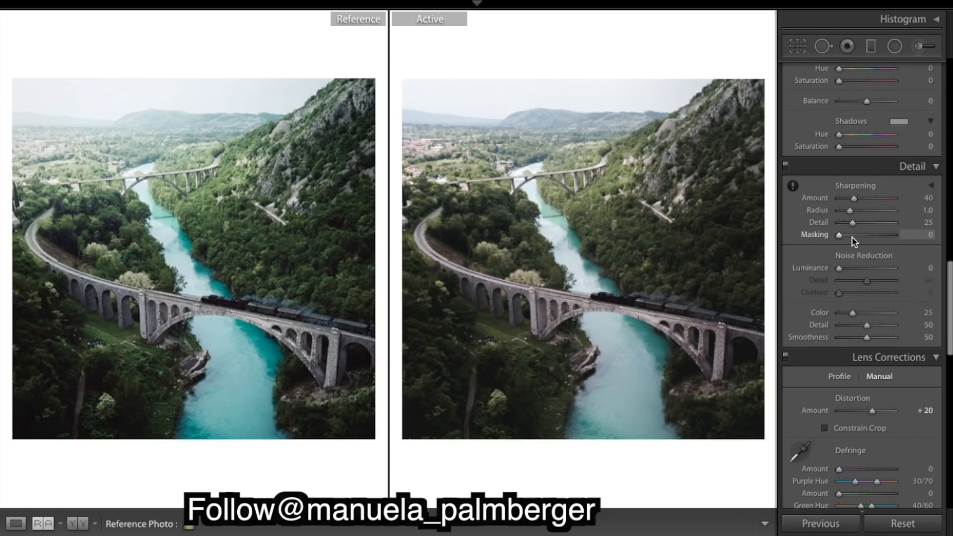
pyautogui.scroll(-3, 852, 237)
pyautogui.scroll(8, 852, 238)
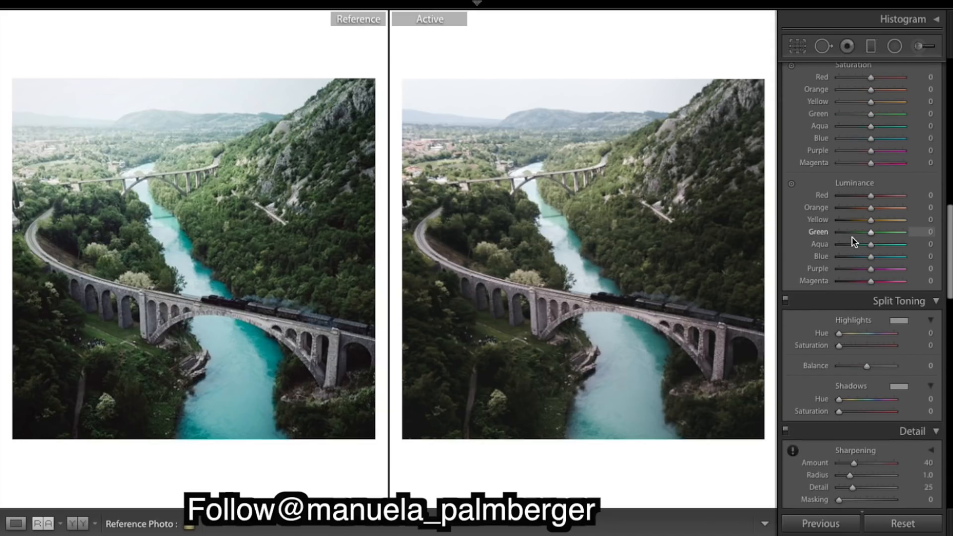
pyautogui.scroll(-5, 853, 242)
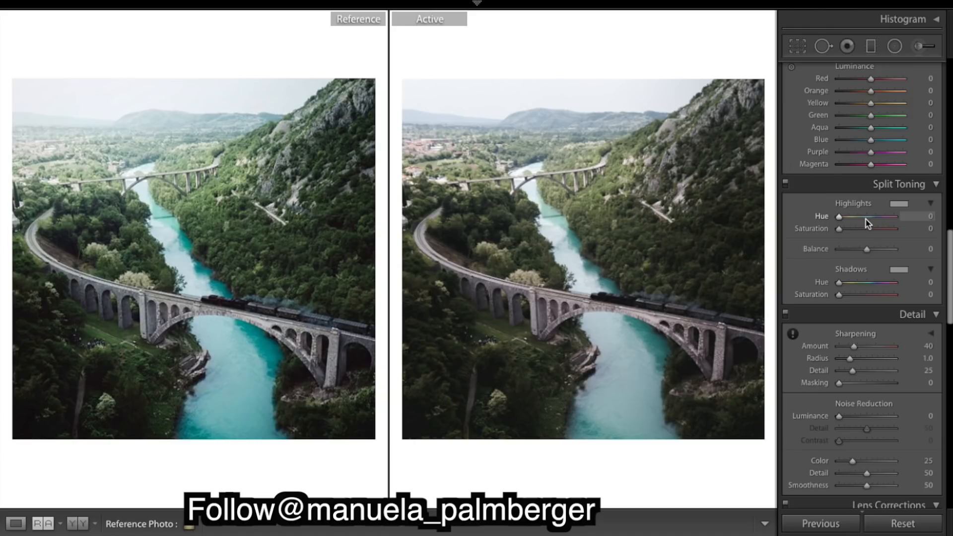
# - Set the split-toning highlights Hue to 224 and Saturation to 10
pyautogui.moveTo(867, 219)
pyautogui.mouseDown()
pyautogui.moveTo(881, 217)
pyautogui.moveTo(873, 218)
pyautogui.mouseUp()
pyautogui.moveTo(872, 217); pyautogui.dragTo(874, 218)
pyautogui.moveTo(873, 218); pyautogui.dragTo(848, 237)
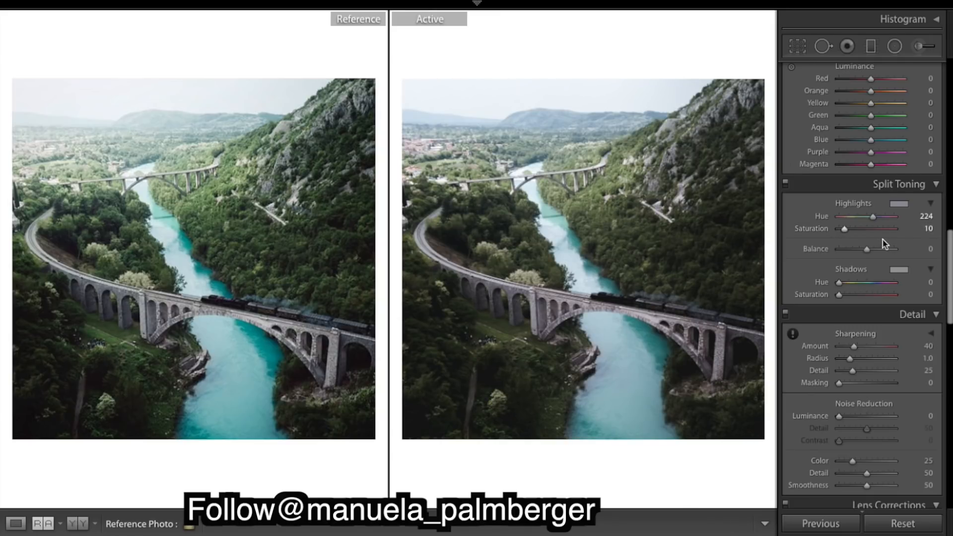
# - Set the Green luminance to +43
pyautogui.scroll(10, 884, 243)
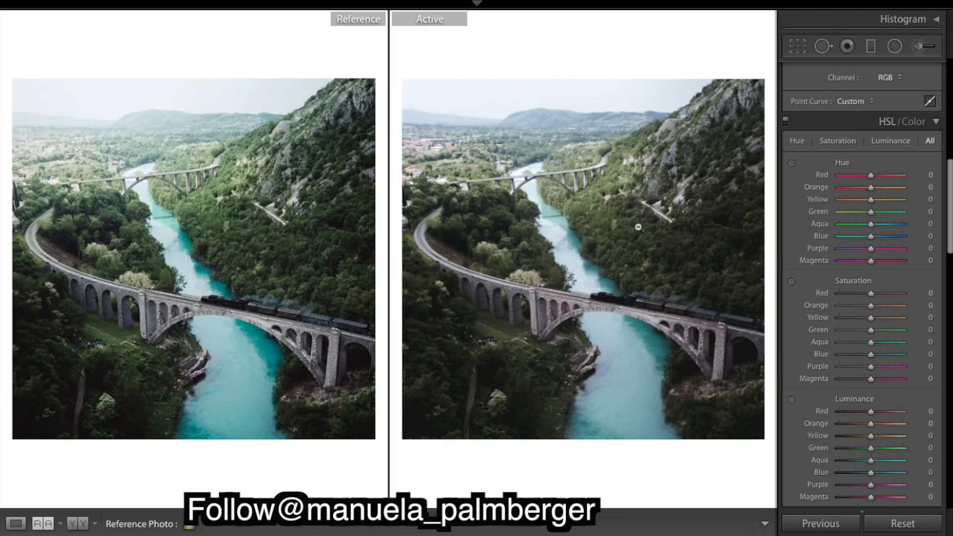
pyautogui.scroll(-3, 888, 367)
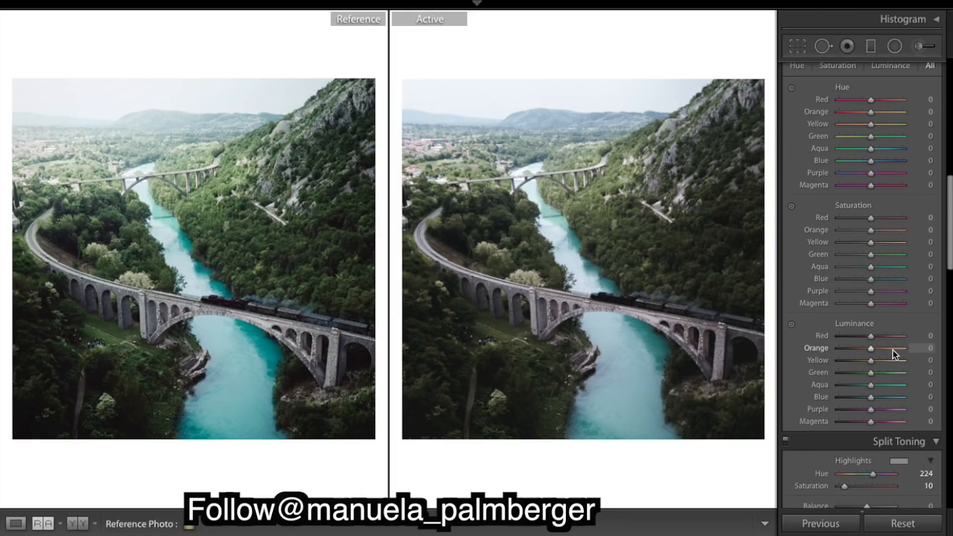
pyautogui.click(886, 376)
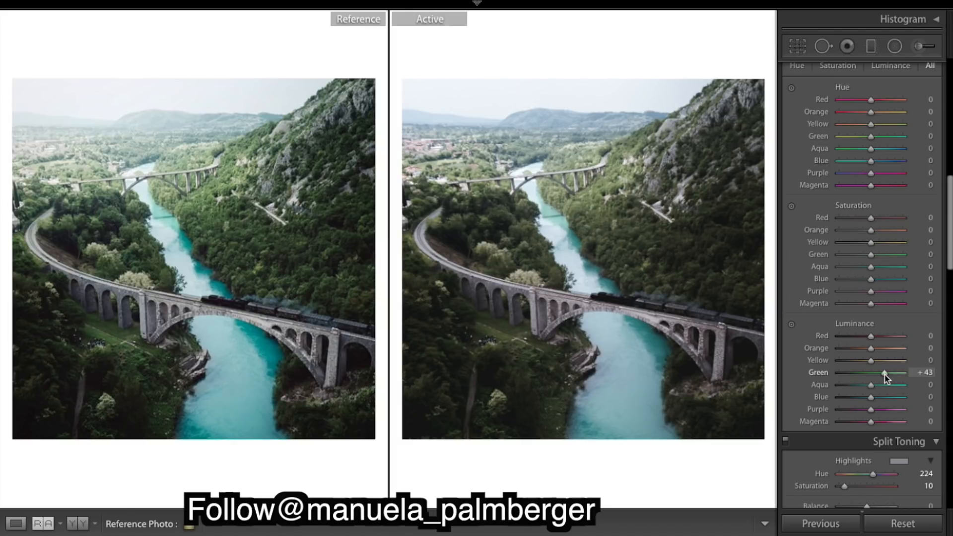
# - Set the Green luminance to +46 and the Yellow luminance to +58
pyautogui.moveTo(888, 376); pyautogui.dragTo(887, 376)
pyautogui.click(885, 361)
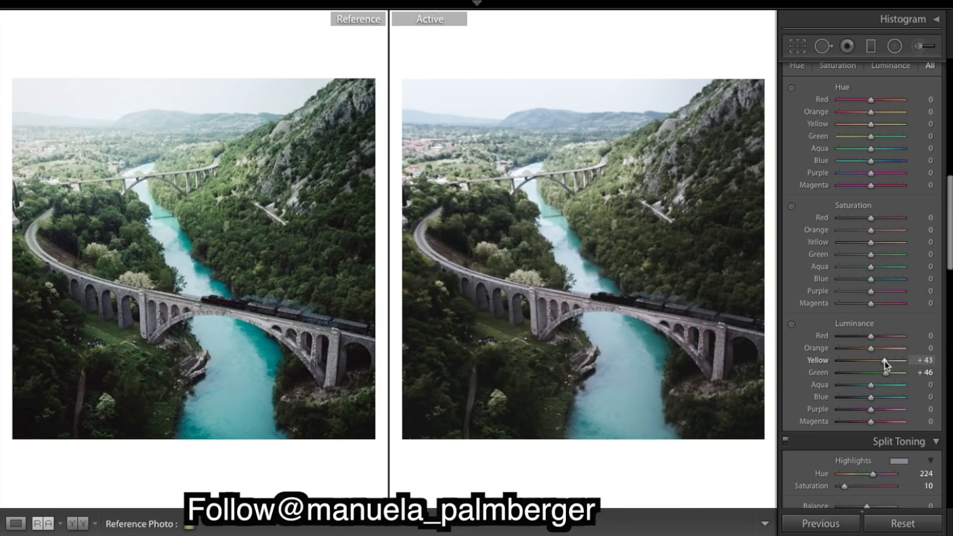
pyautogui.moveTo(887, 365); pyautogui.dragTo(891, 366)
# - Raise the HSL saturation of Yellow to +49, Aqua to +40 and Blue to +39
pyautogui.scroll(2, 866, 318)
pyautogui.scroll(4, 867, 318)
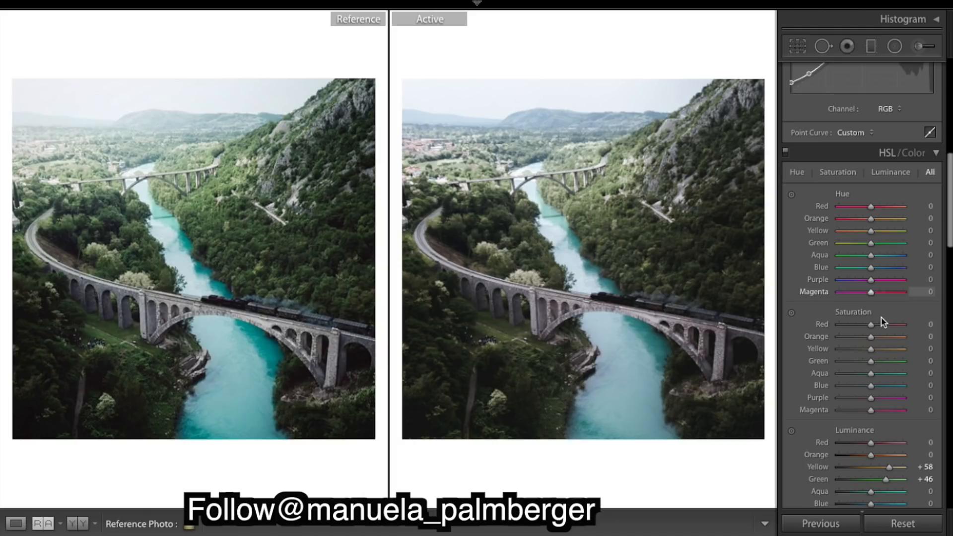
pyautogui.click(883, 350)
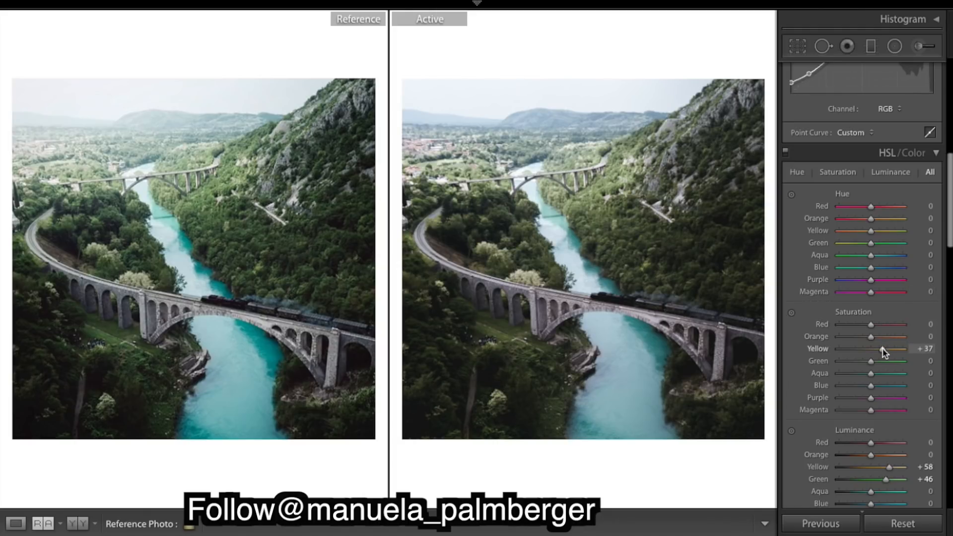
pyautogui.moveTo(882, 347); pyautogui.dragTo(886, 349)
pyautogui.click(884, 373)
pyautogui.click(884, 385)
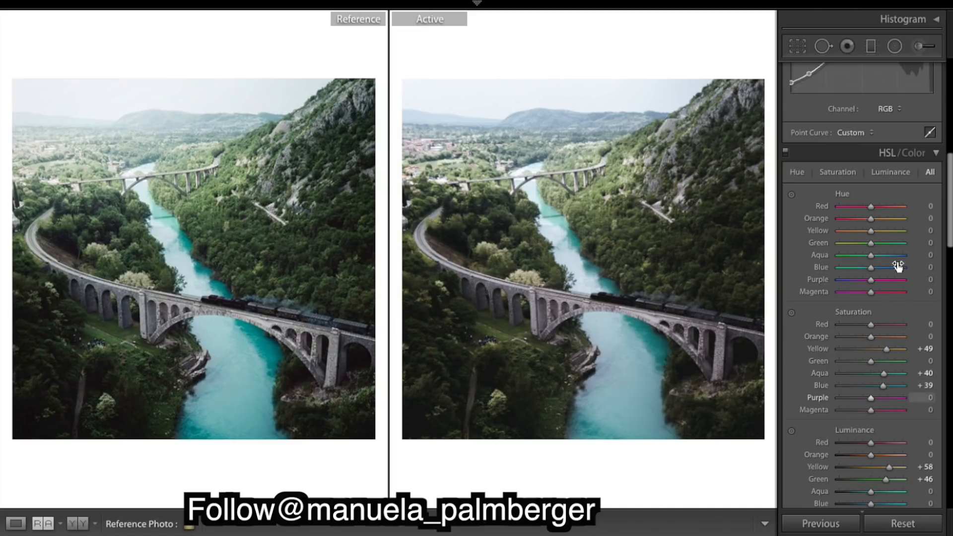
# - Set the HSL Green hue to +43 and the Yellow hue to -24
pyautogui.scroll(2, 891, 277)
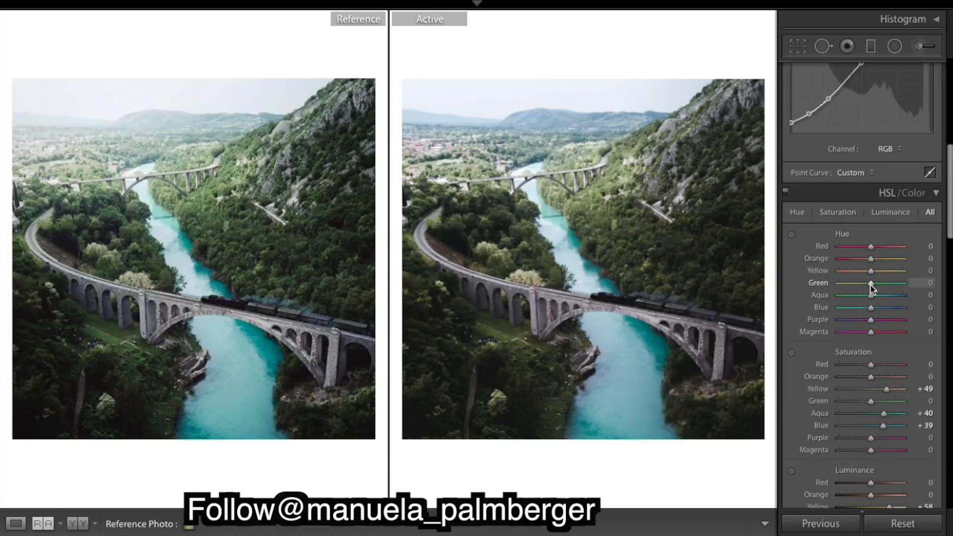
pyautogui.moveTo(871, 284); pyautogui.dragTo(883, 287)
pyautogui.moveTo(882, 287); pyautogui.dragTo(887, 288)
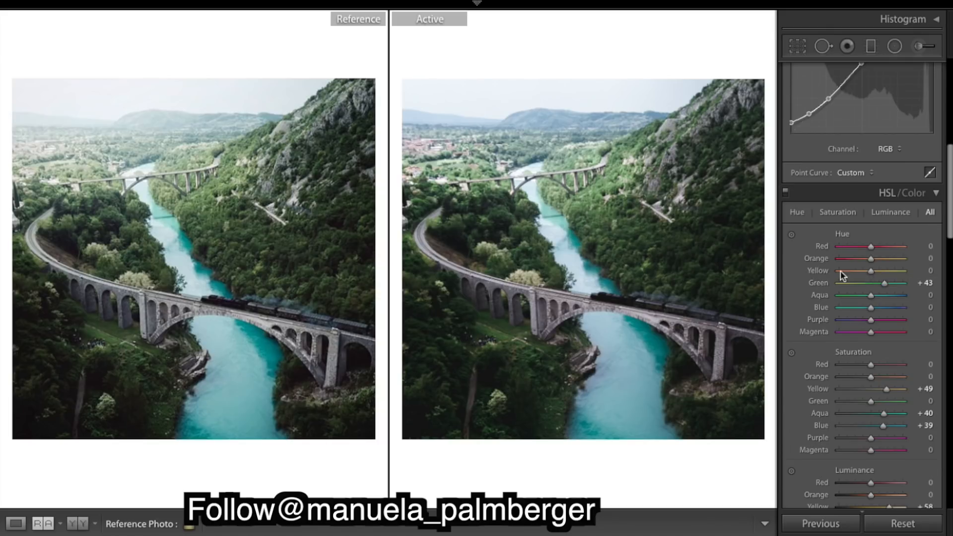
pyautogui.moveTo(871, 271)
pyautogui.mouseDown()
pyautogui.moveTo(800, 275)
pyautogui.moveTo(904, 271)
pyautogui.moveTo(862, 274)
pyautogui.mouseUp()
# - Set the Blue hue to -20
pyautogui.moveTo(871, 308); pyautogui.dragTo(928, 306)
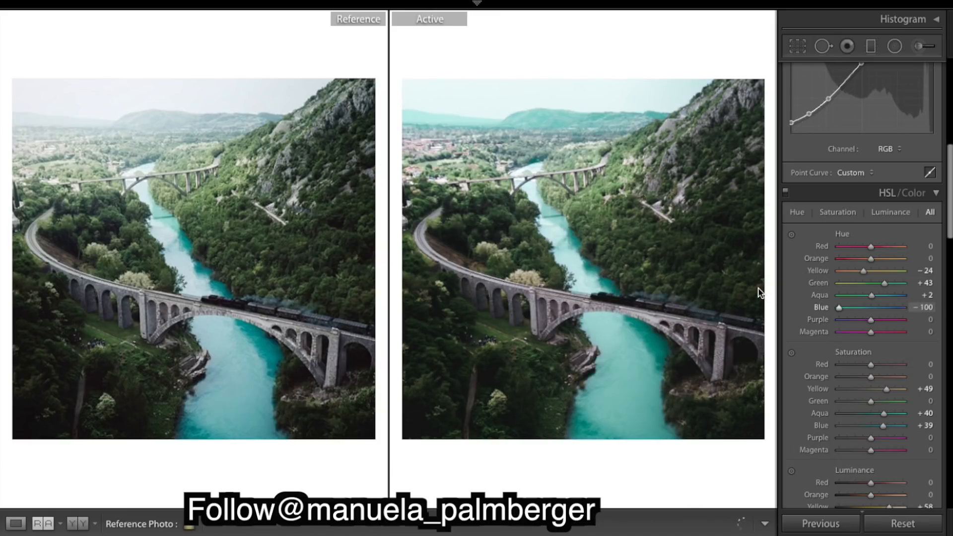
pyautogui.hotkey('ctrl', 'z')
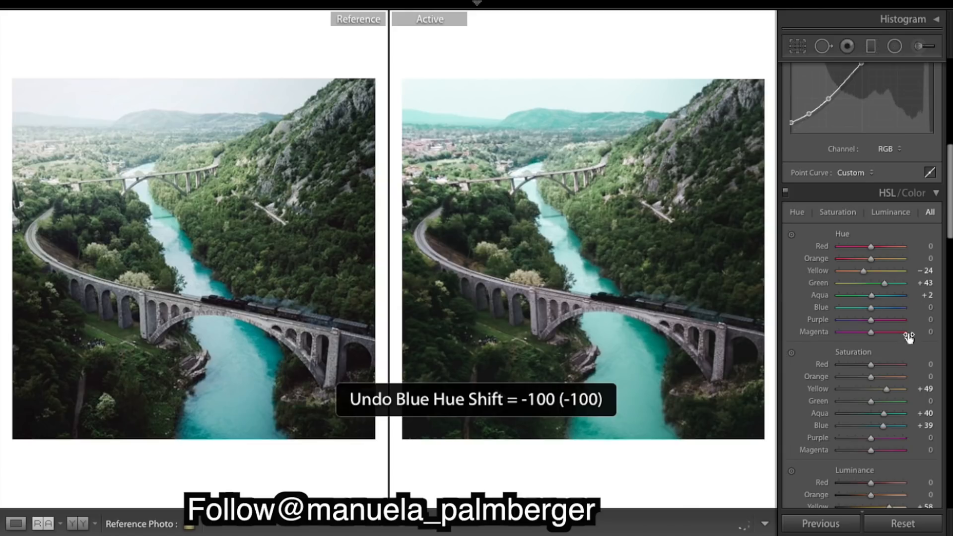
pyautogui.moveTo(869, 311); pyautogui.dragTo(865, 312)
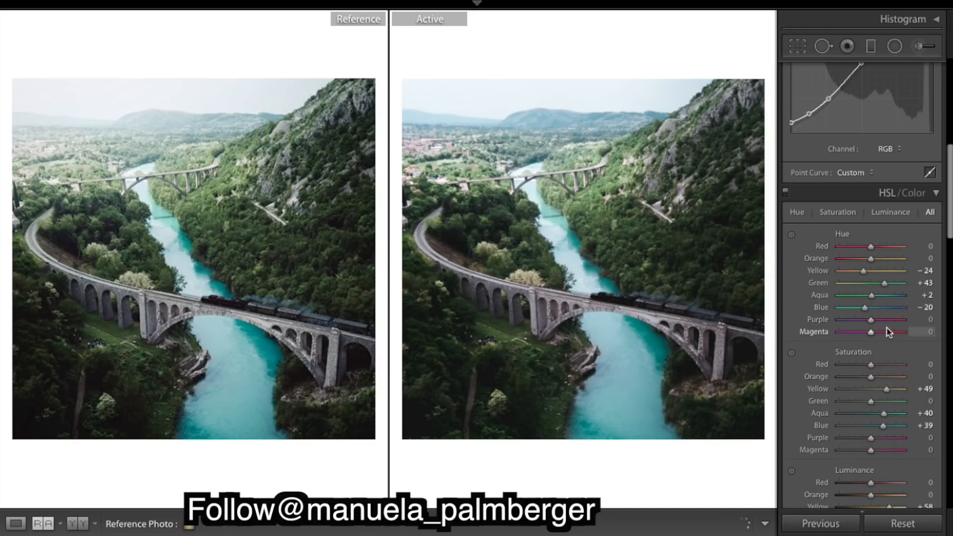
# - Set both the Purple and Magenta hue sliders to -100
pyautogui.moveTo(871, 321); pyautogui.dragTo(763, 317)
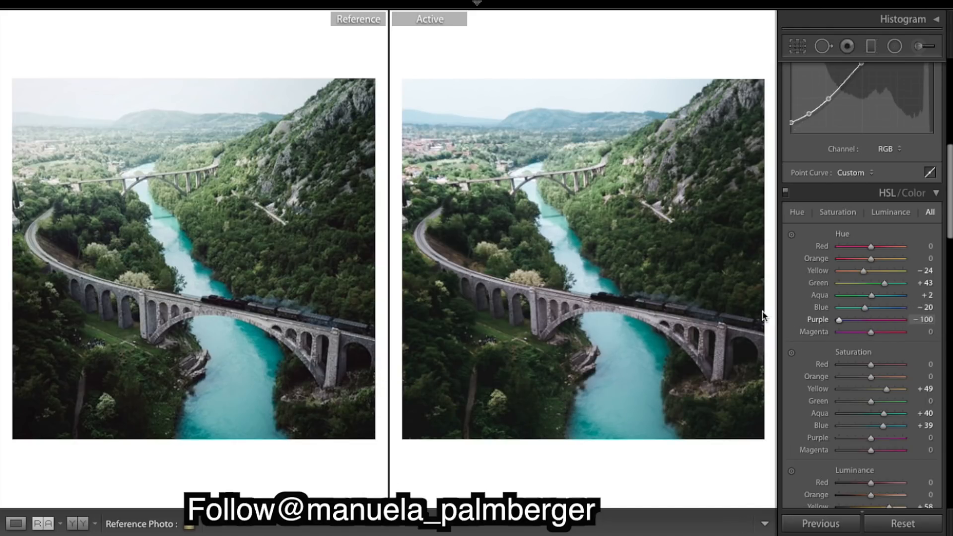
pyautogui.click(903, 321)
pyautogui.moveTo(903, 320); pyautogui.dragTo(678, 285)
pyautogui.moveTo(871, 332); pyautogui.dragTo(803, 332)
pyautogui.click(902, 332)
pyautogui.moveTo(903, 333); pyautogui.dragTo(680, 314)
# - Lower the Green saturation to -20
pyautogui.scroll(-5, 910, 360)
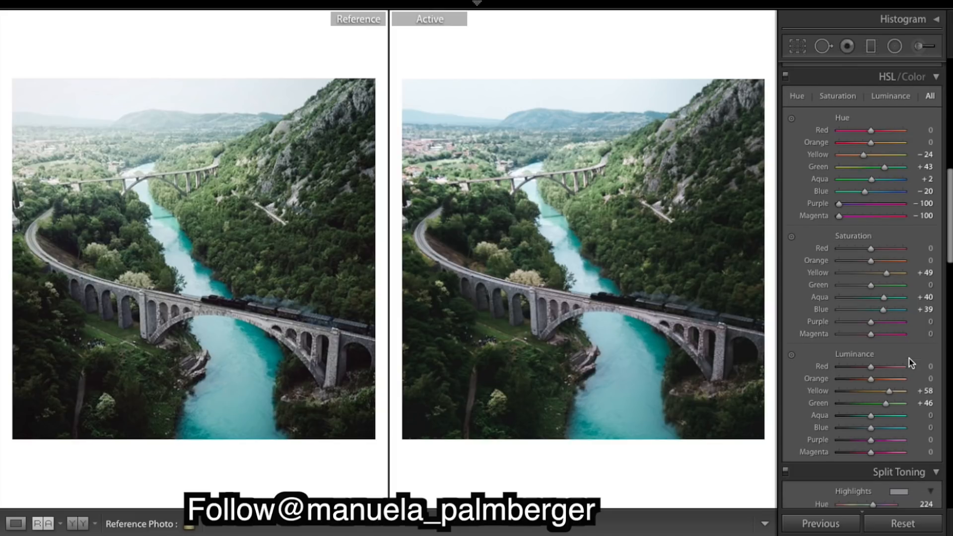
pyautogui.scroll(-1, 910, 363)
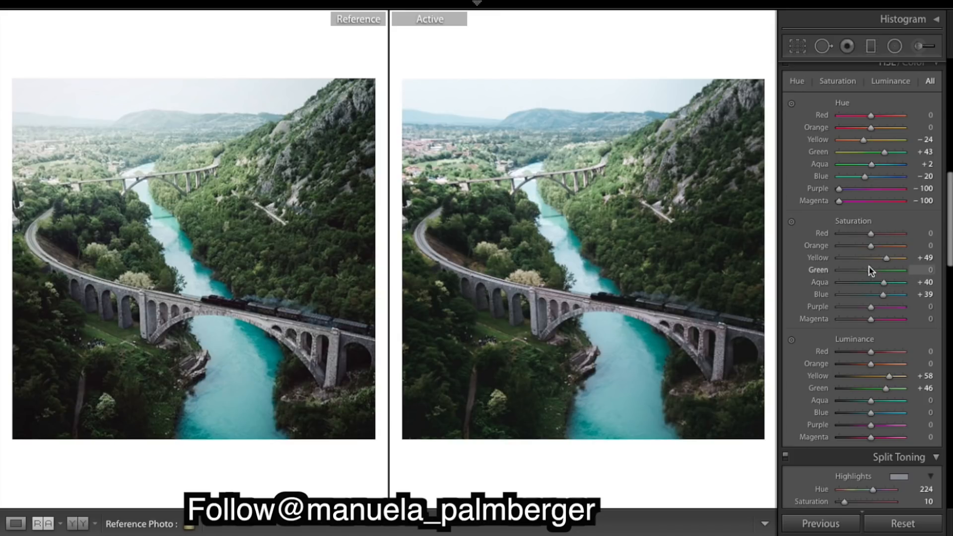
pyautogui.moveTo(869, 267); pyautogui.dragTo(865, 269)
pyautogui.moveTo(864, 269); pyautogui.dragTo(863, 269)
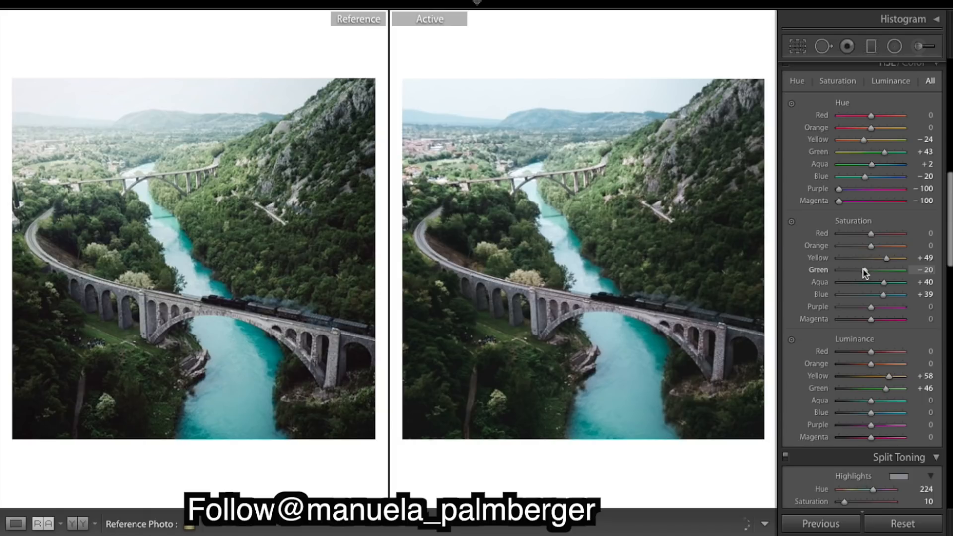